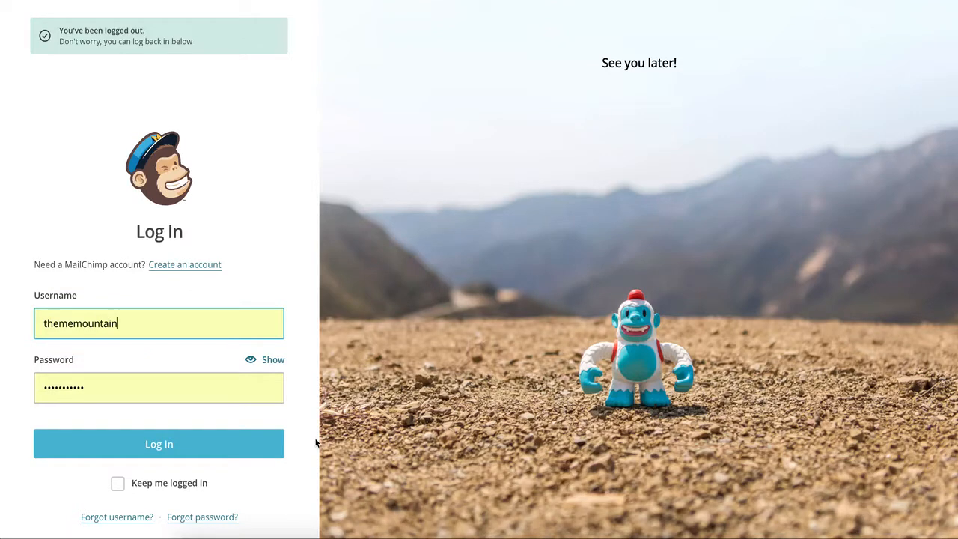
Log in with the prefilled credentials and start creating a custom-coded template by zip import.
click(182, 453)
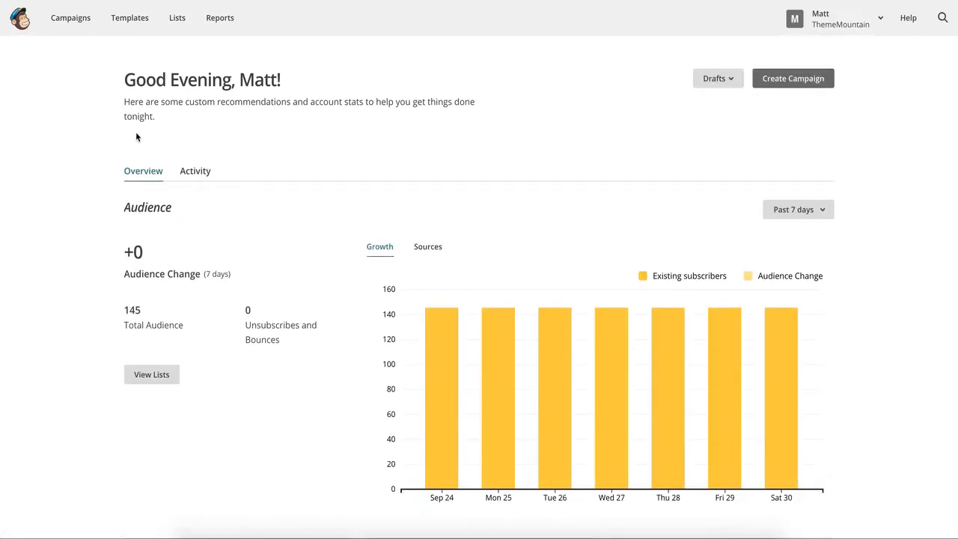
click(125, 28)
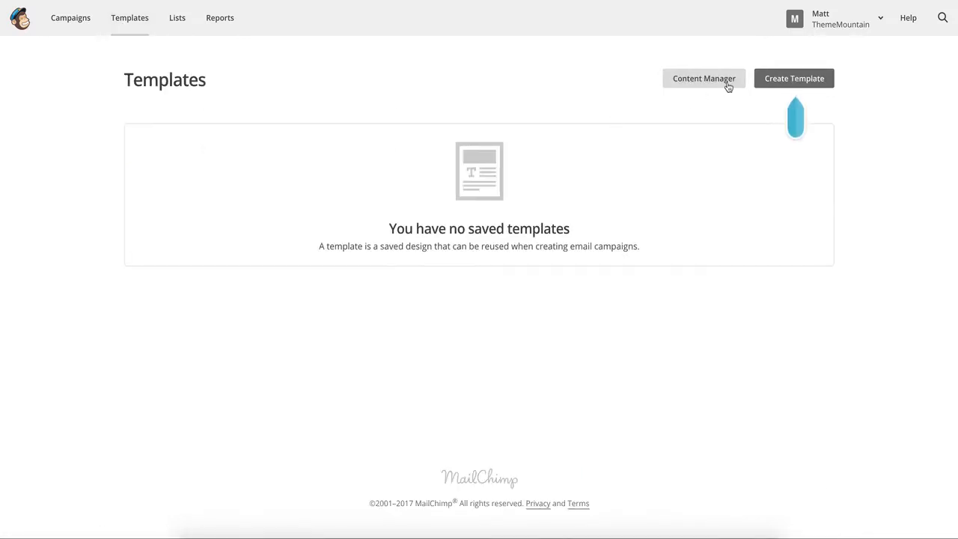
click(822, 80)
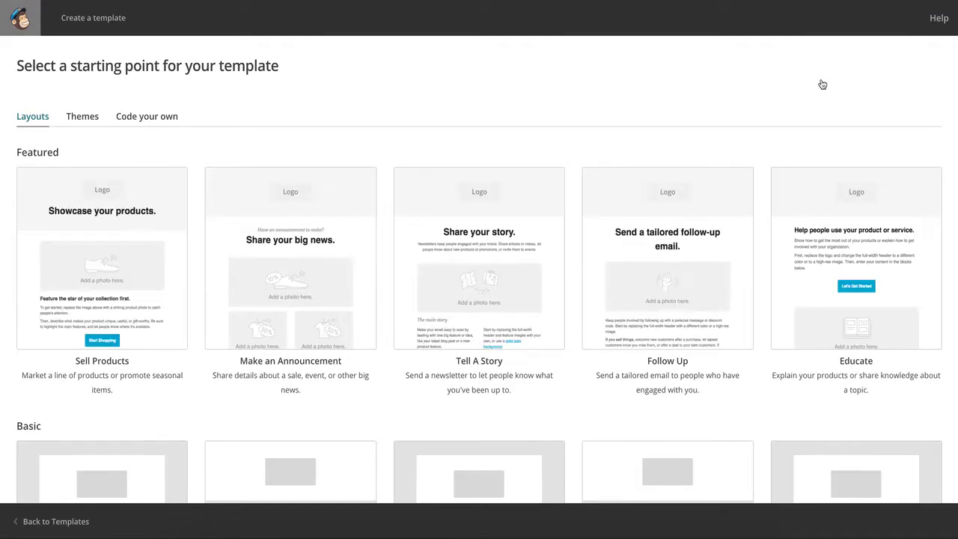
click(137, 121)
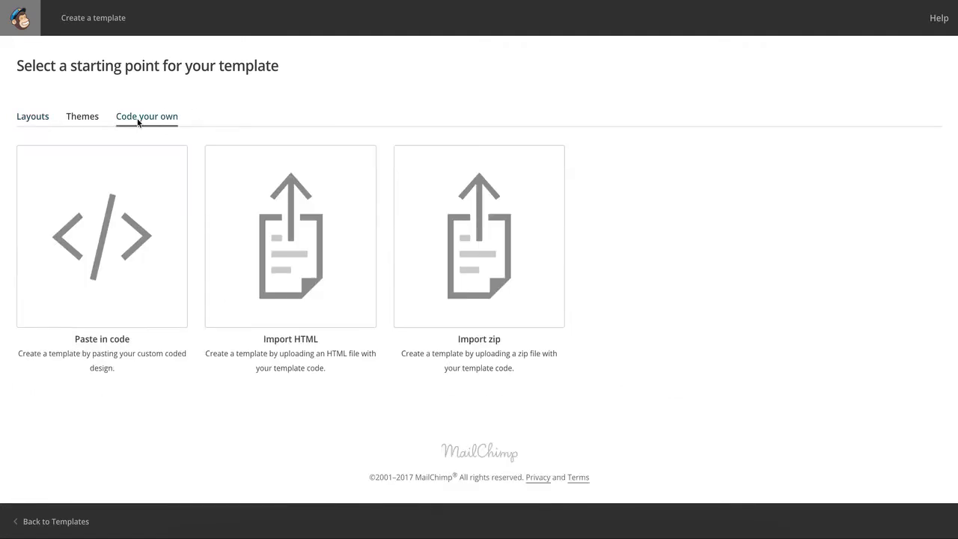
click(437, 245)
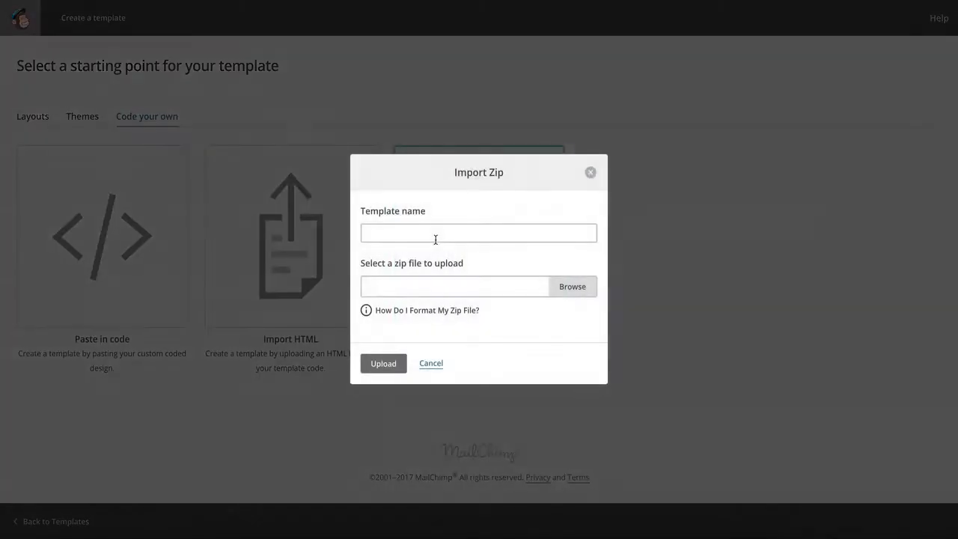
Name the template "Kant Email Template", upload kant-mc-marketing-all-in-one.zip for it, and save and exit the template.
text(Kant Email Template)
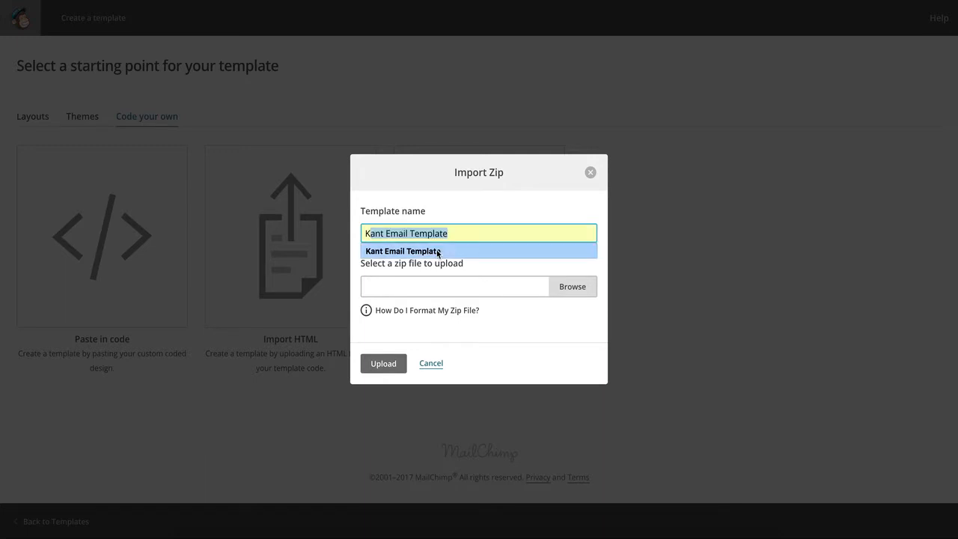
click(438, 252)
click(562, 287)
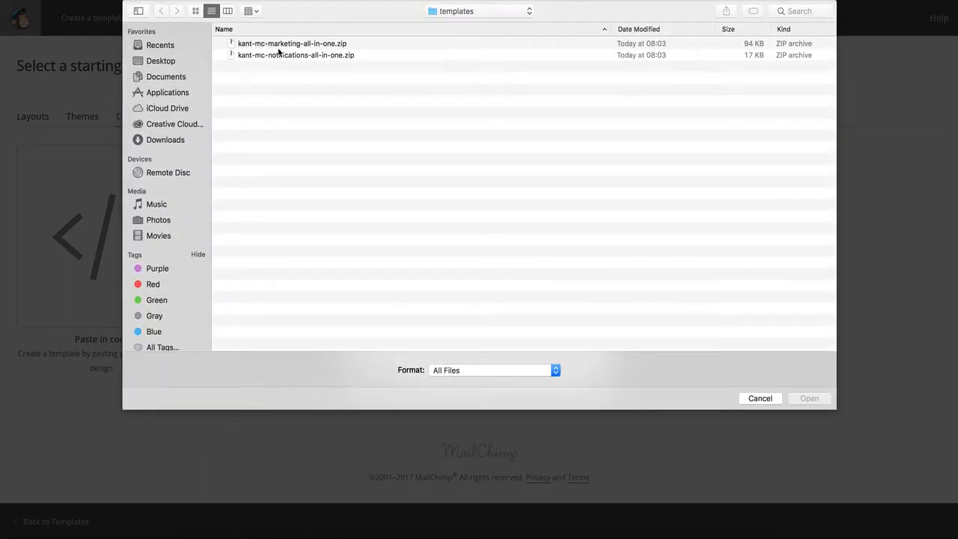
click(333, 48)
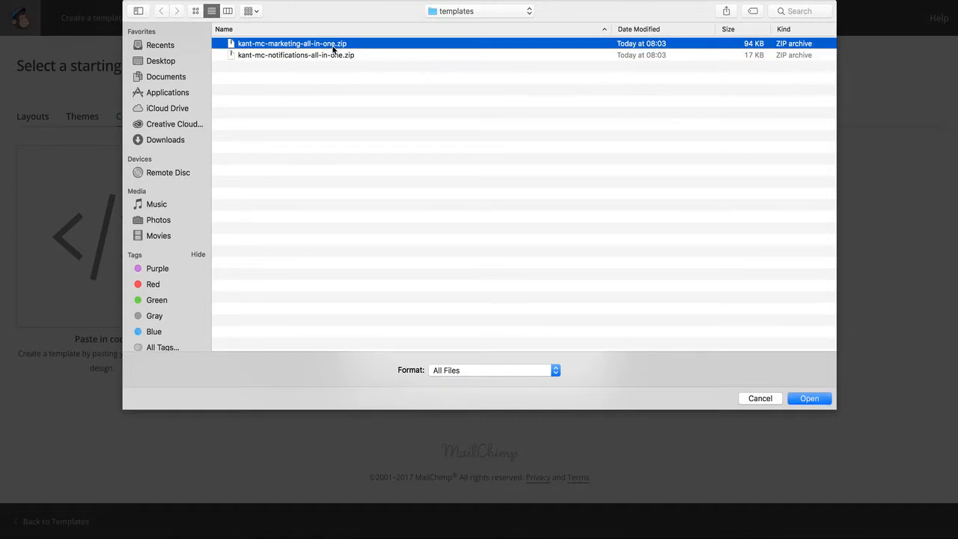
click(821, 399)
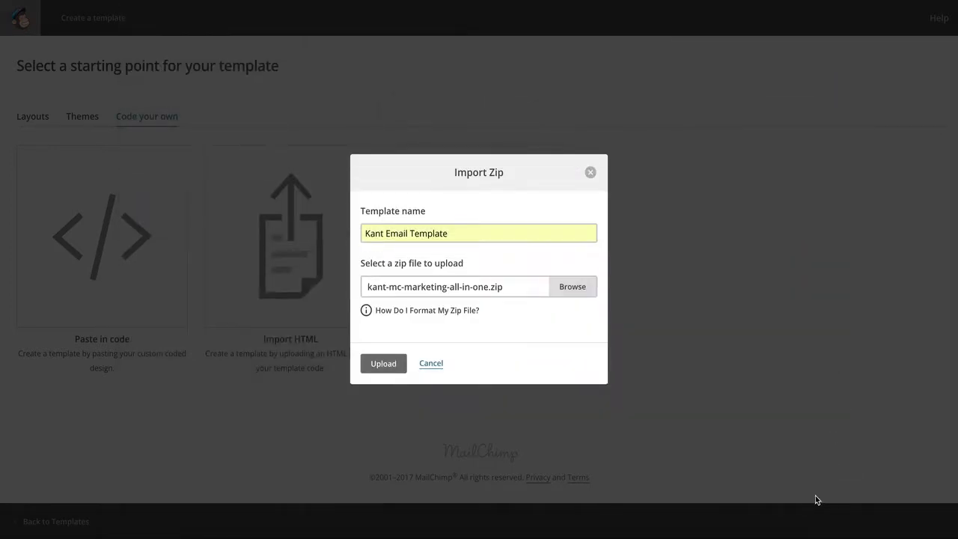
click(382, 364)
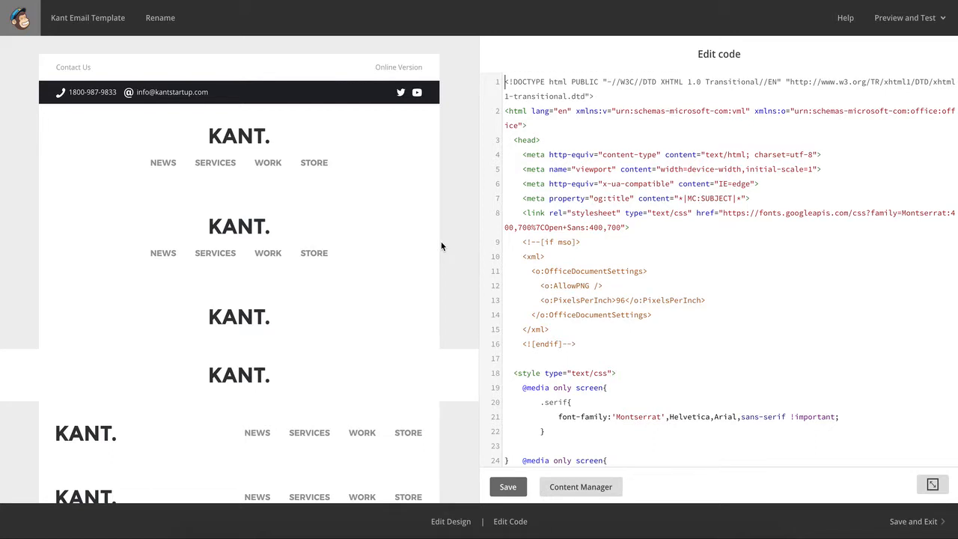
click(924, 530)
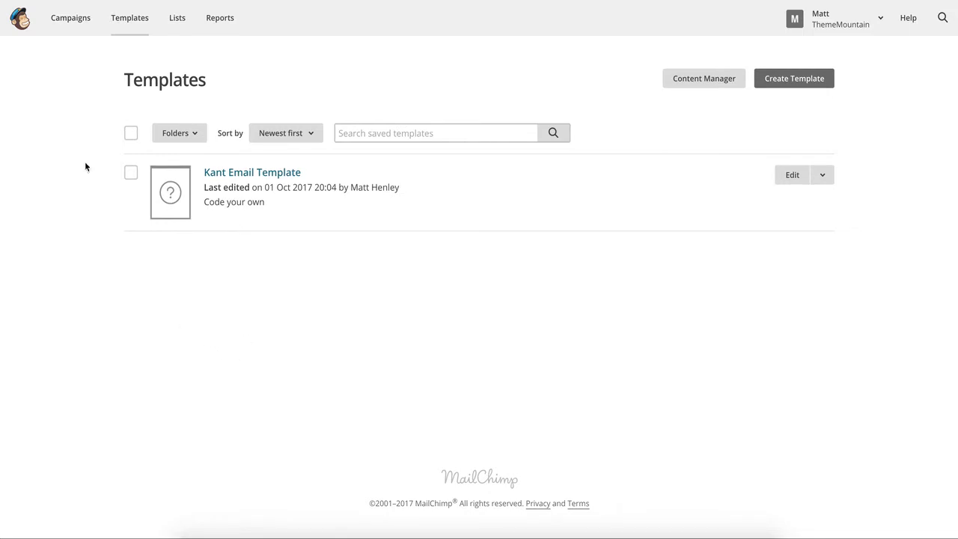
Create a regular email campaign named "Marketing Campaign 1".
click(68, 23)
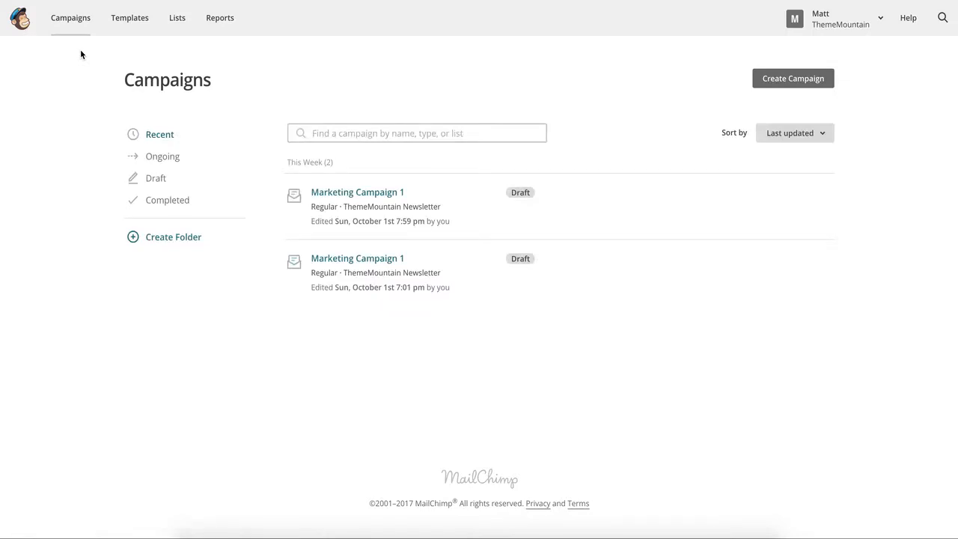
click(798, 83)
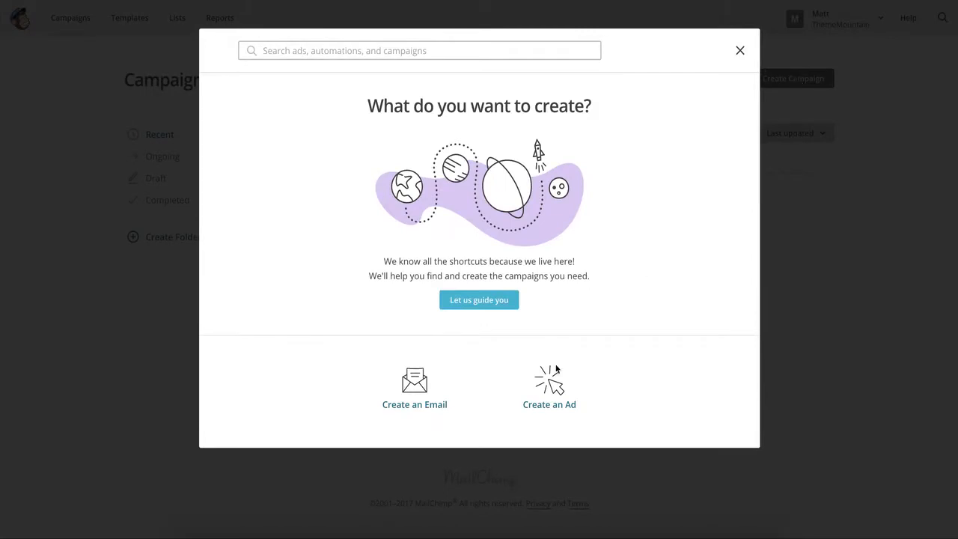
click(412, 379)
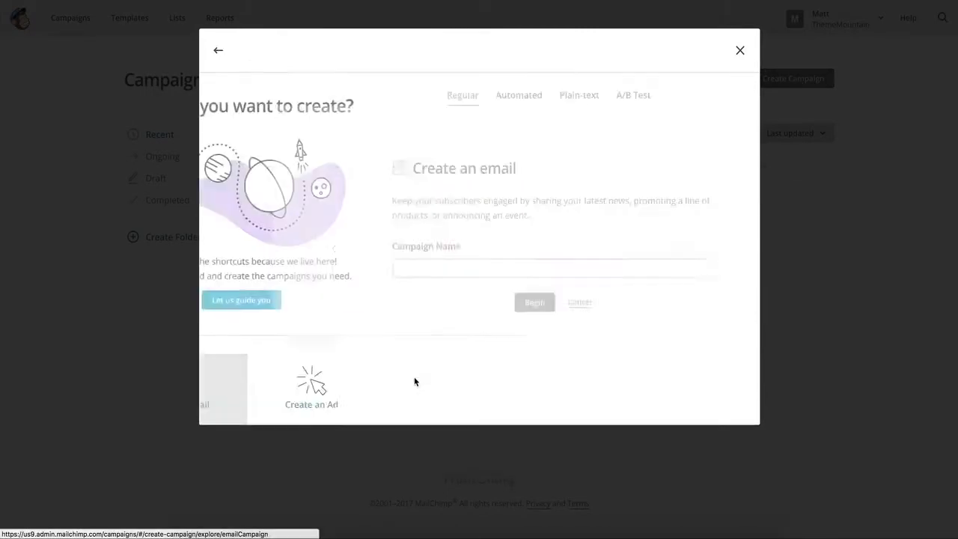
click(389, 271)
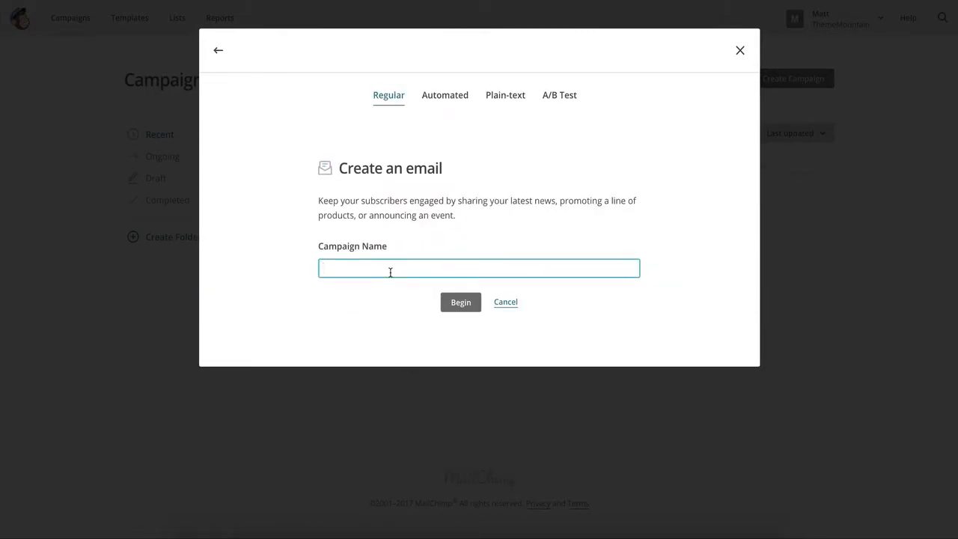
text(M)
key(Down)
key(Return)
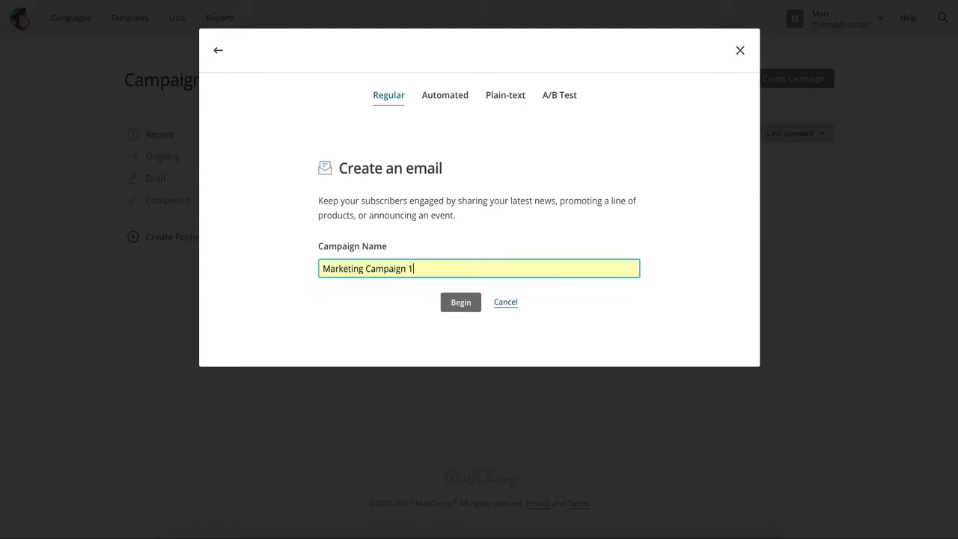
click(461, 304)
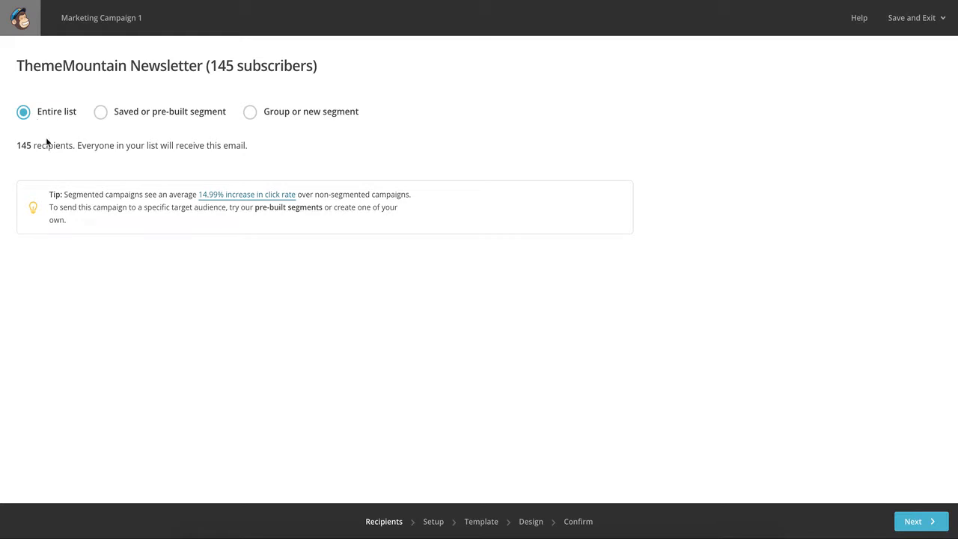
Accept the entire list as recipients and copy the campaign name into the email subject as "Marketing Campaign 1".
click(929, 521)
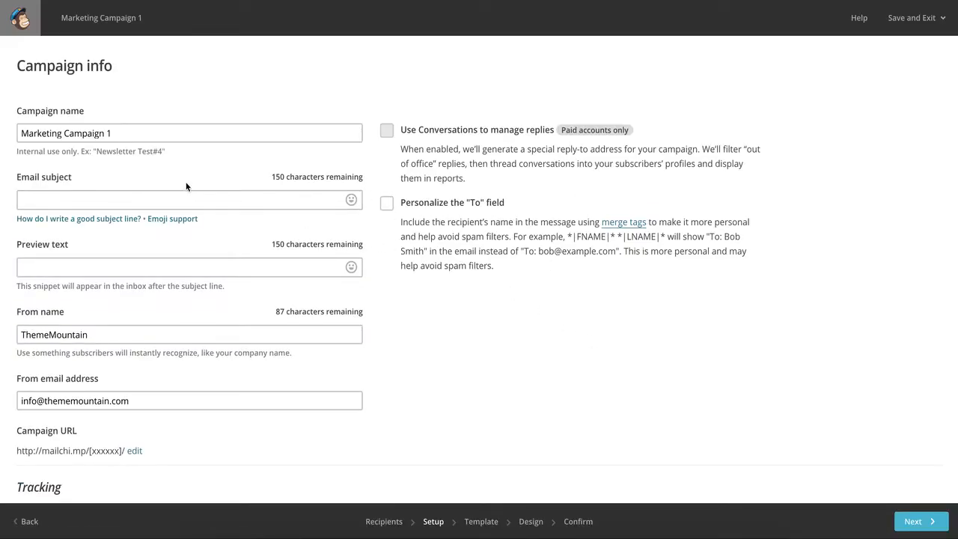
click(119, 134)
drag(140, 135, 20, 156)
key(ctrl+c)
click(53, 198)
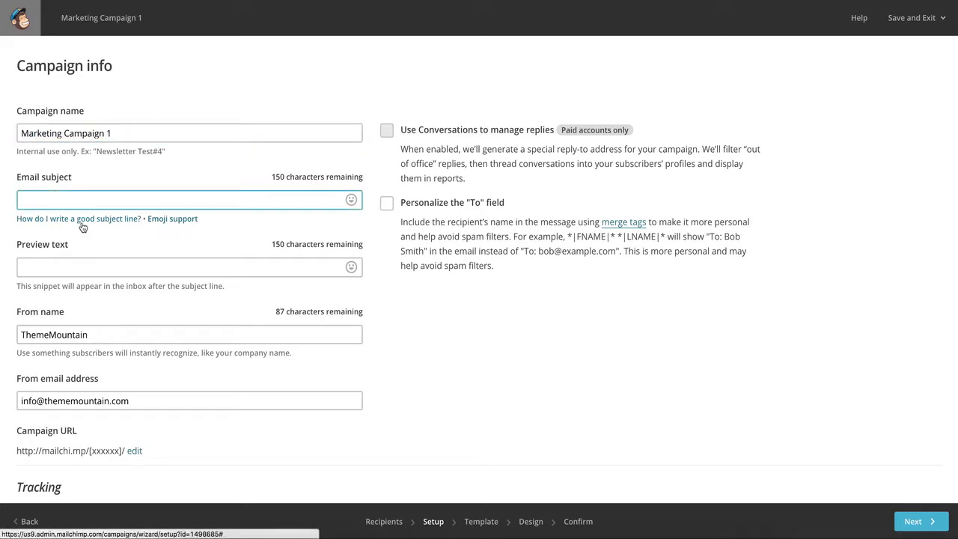
key(ctrl+v)
click(473, 347)
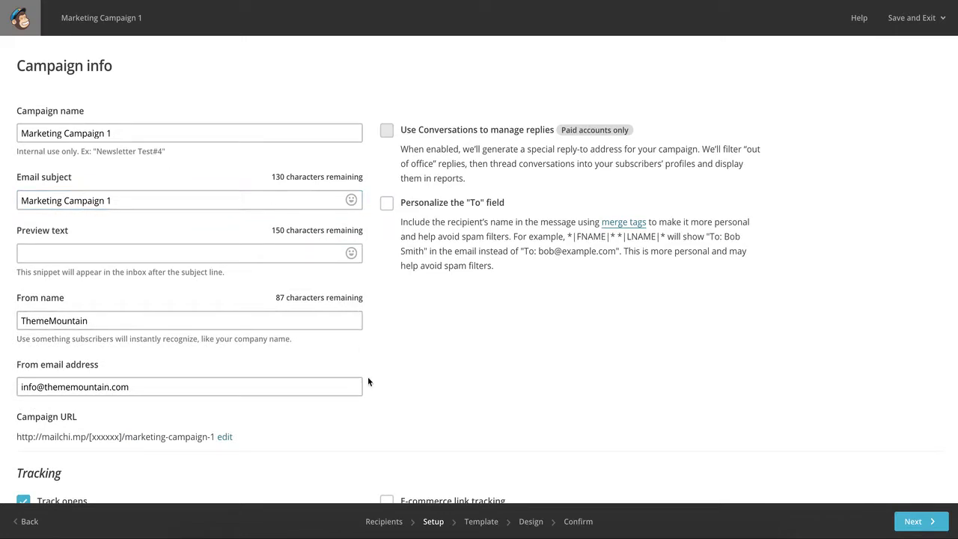
scroll(509, 365, down, 2)
scroll(508, 365, up, 2)
Continue to template selection and choose the saved Kant Email Template for the campaign.
click(919, 522)
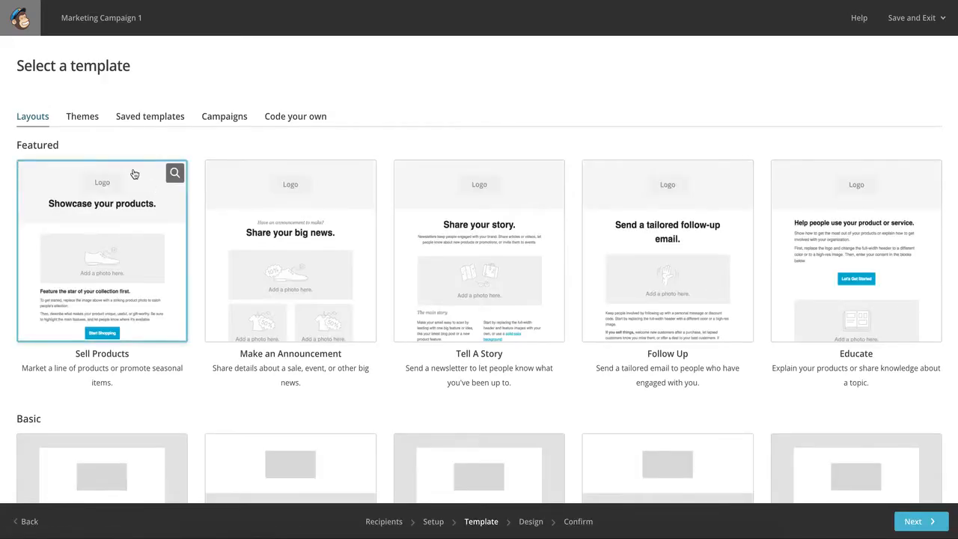
click(147, 121)
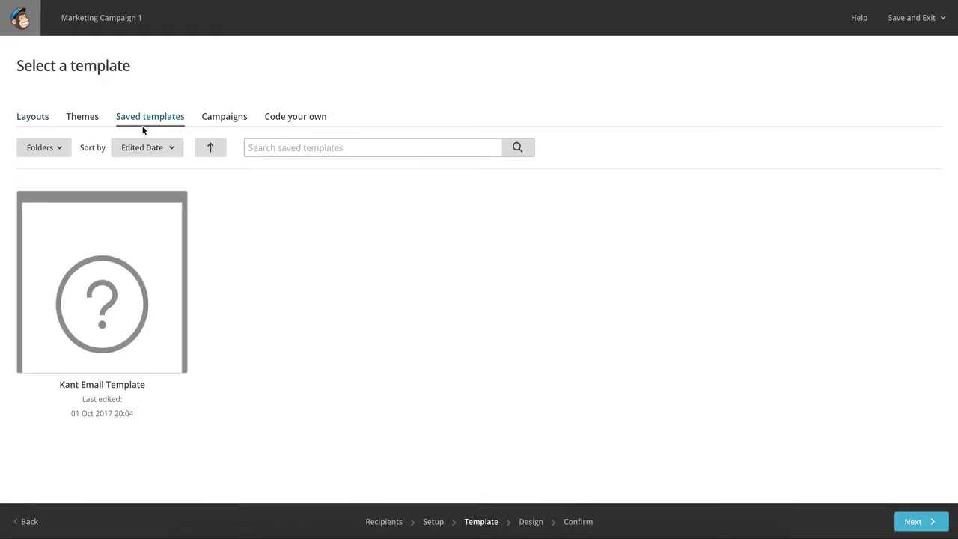
click(130, 286)
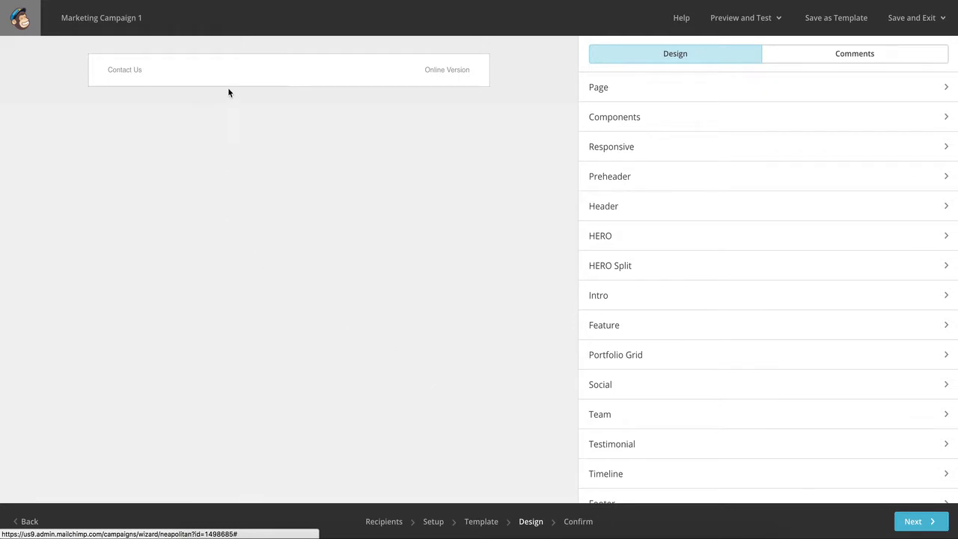
Look through the section types available for the Preheader Basic section, keeping its current type.
mouse_move(222, 83)
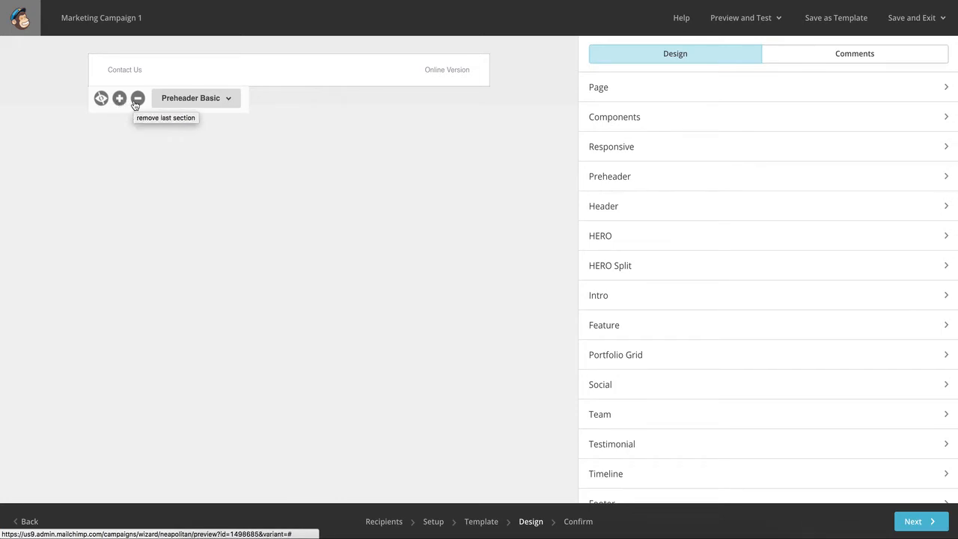
click(229, 100)
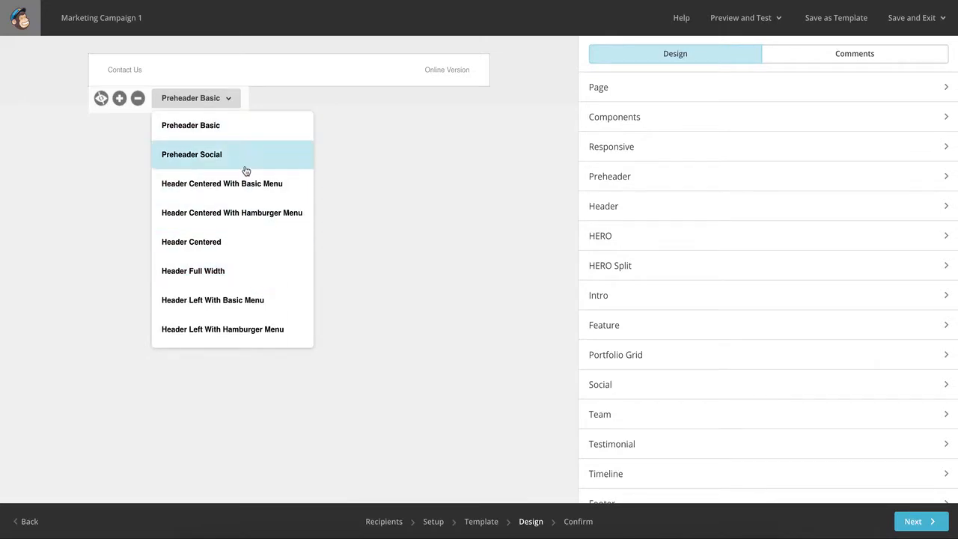
scroll(244, 295, down, 1)
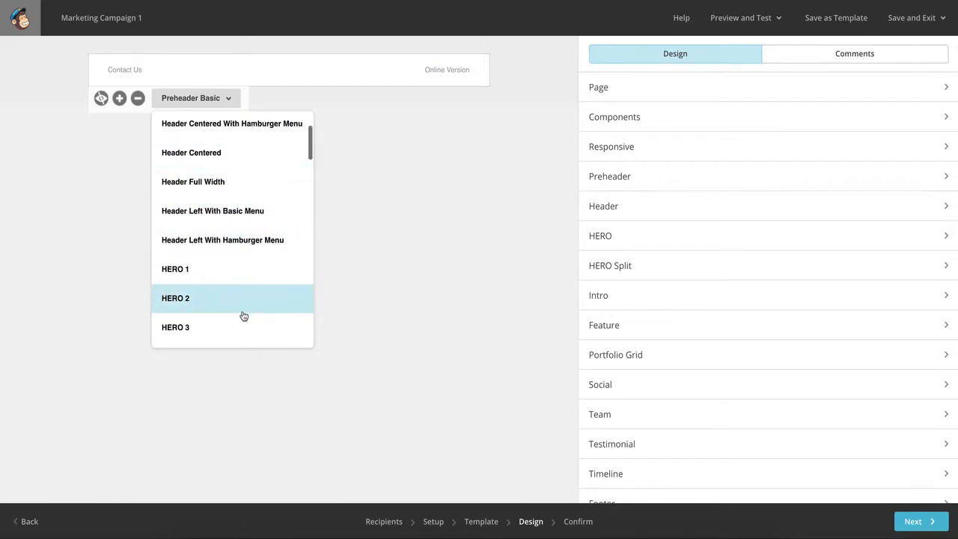
scroll(244, 317, down, 1)
scroll(247, 270, up, 2)
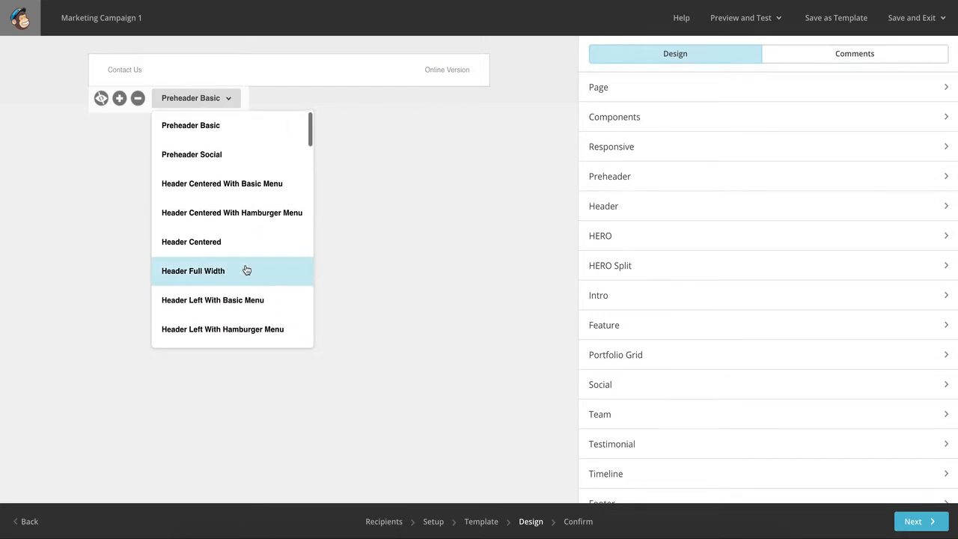
click(115, 214)
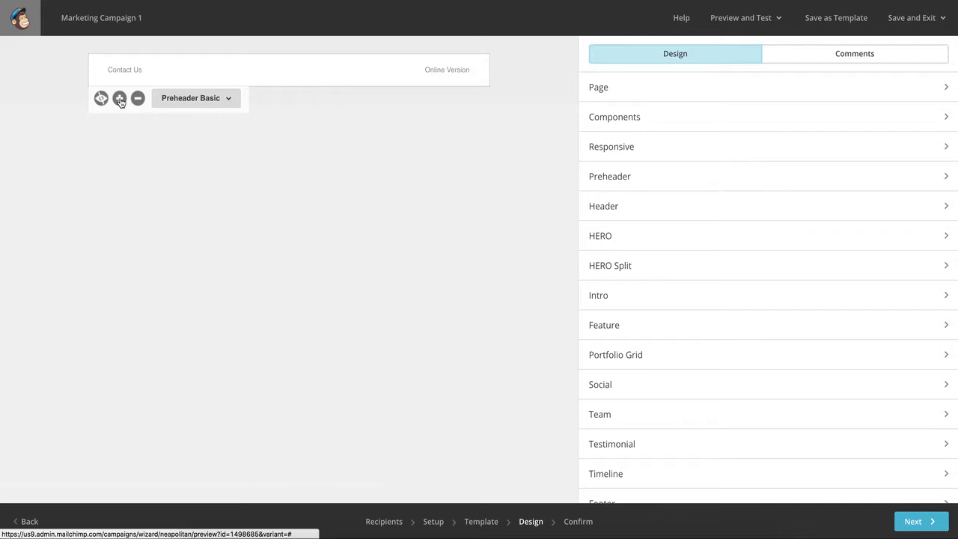
Try to add a section below the preheader and switch it to Header Centered With Basic Menu.
click(120, 102)
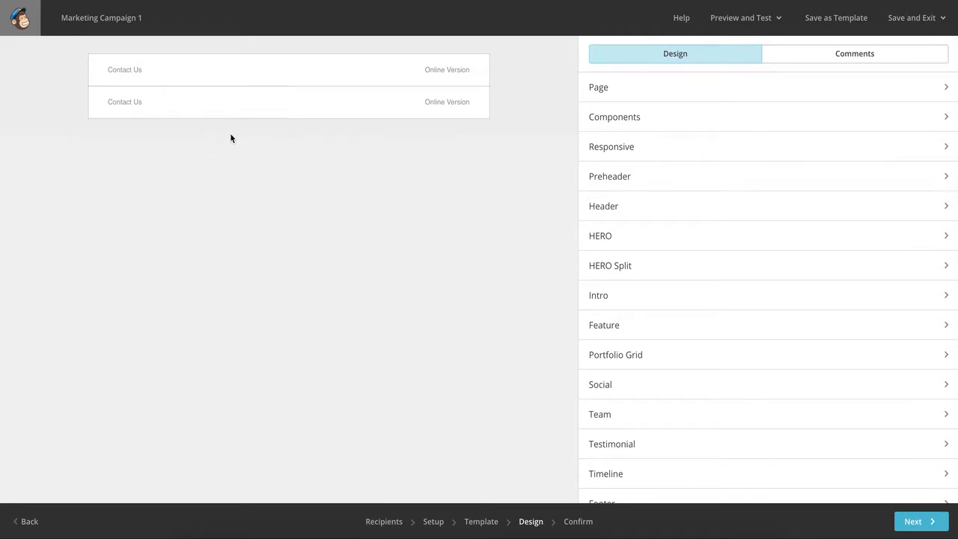
click(203, 137)
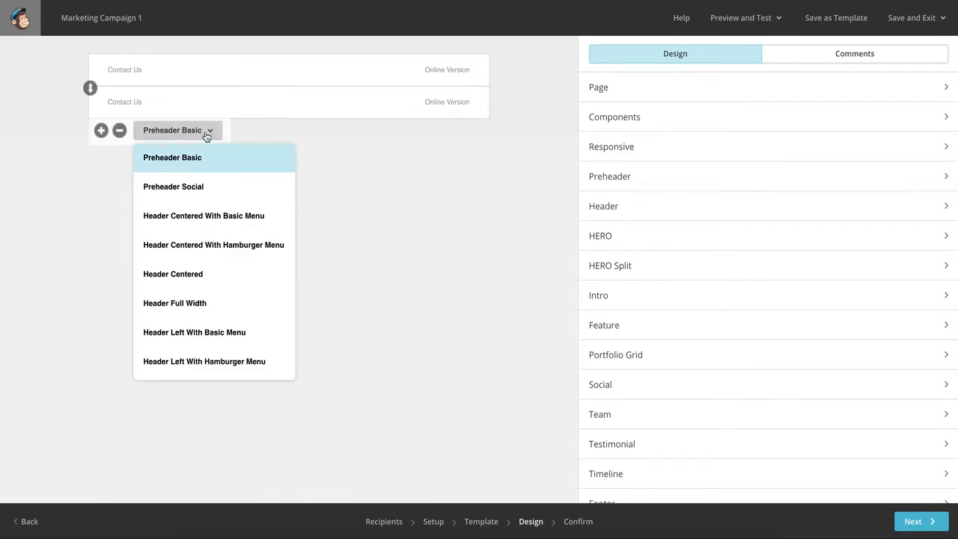
scroll(242, 257, down, 3)
scroll(242, 257, up, 4)
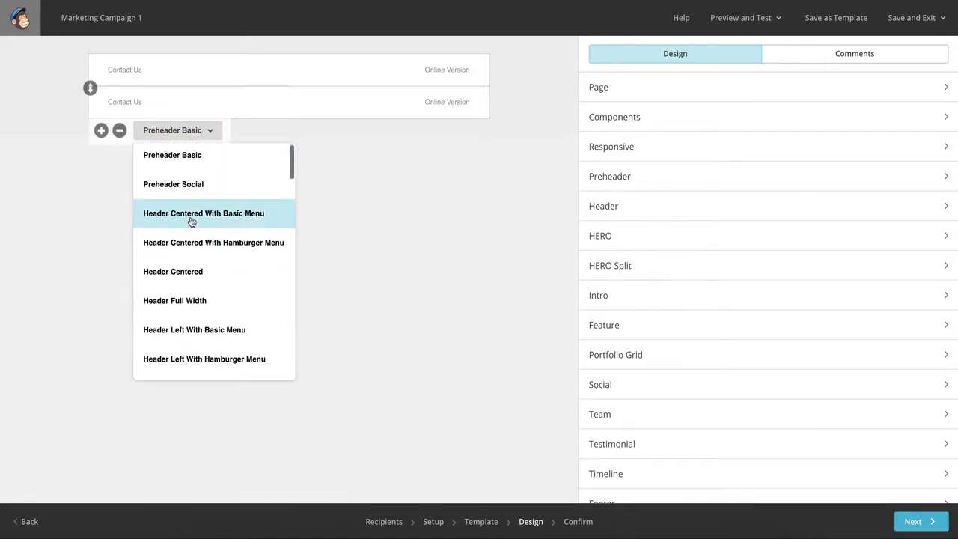
click(191, 217)
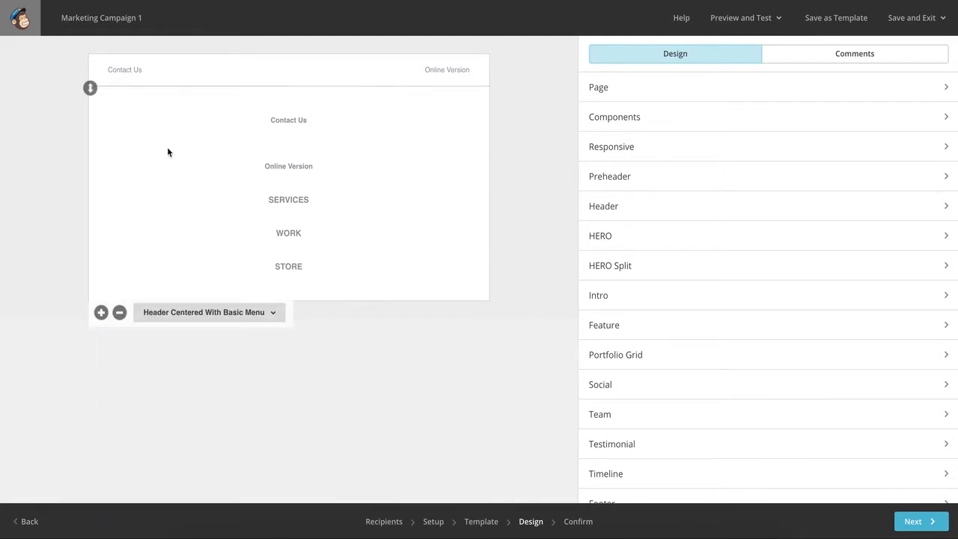
Replace the second section with a freshly added one of type Header Centered With Basic Menu.
click(120, 313)
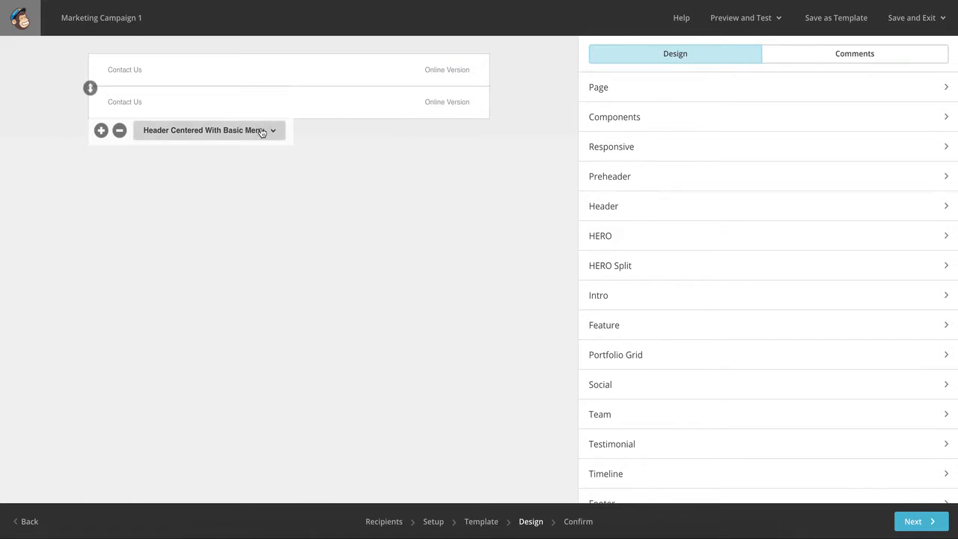
click(272, 137)
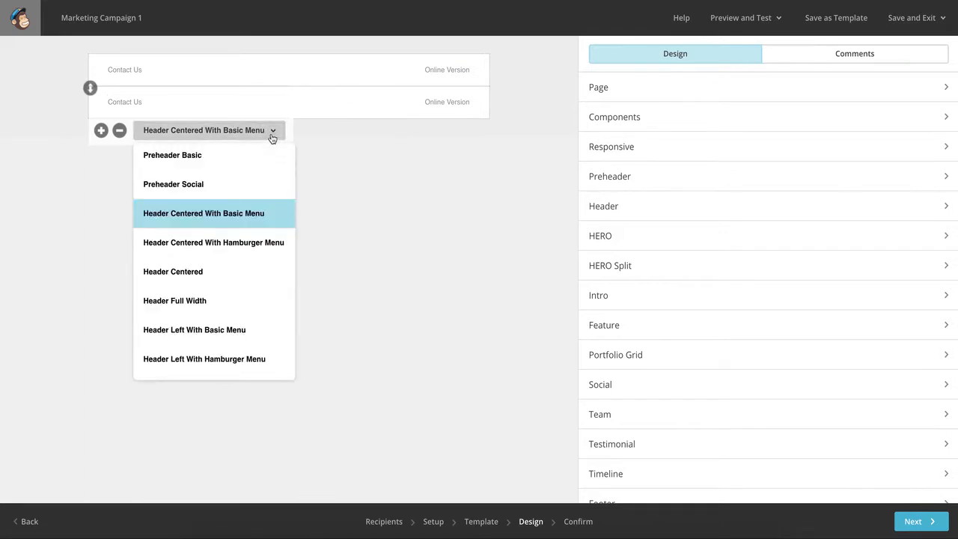
click(204, 213)
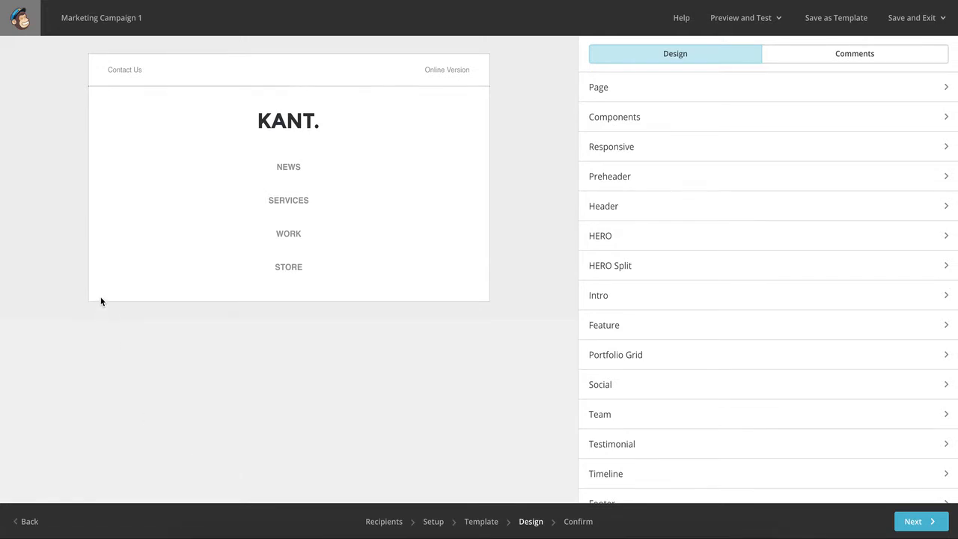
Add a section below the centered header and set its type to HERO 1.
mouse_move(100, 311)
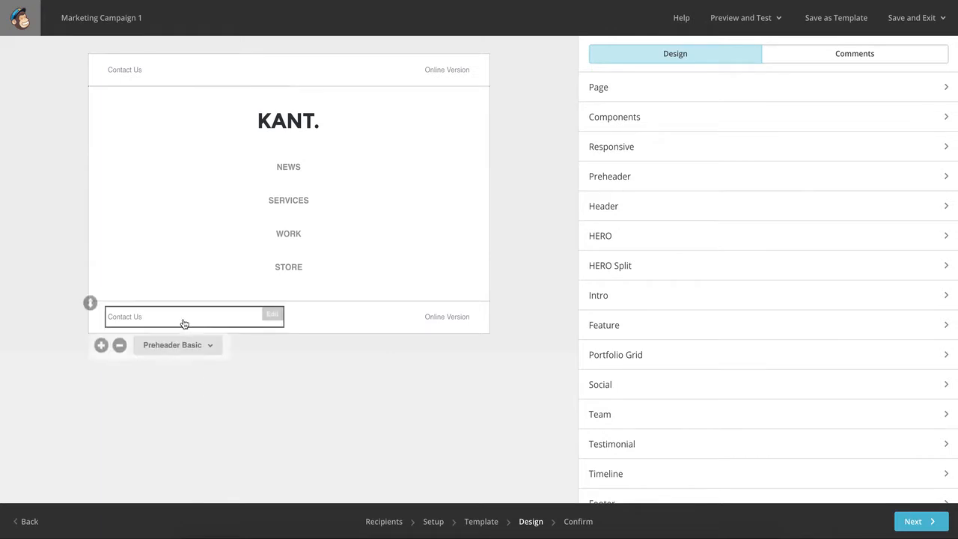
click(209, 353)
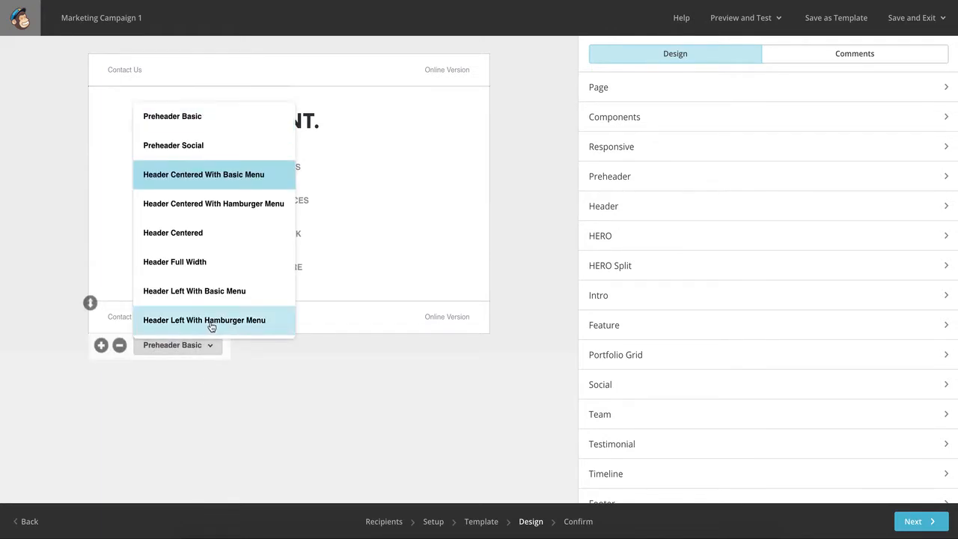
scroll(218, 256, down, 3)
click(199, 235)
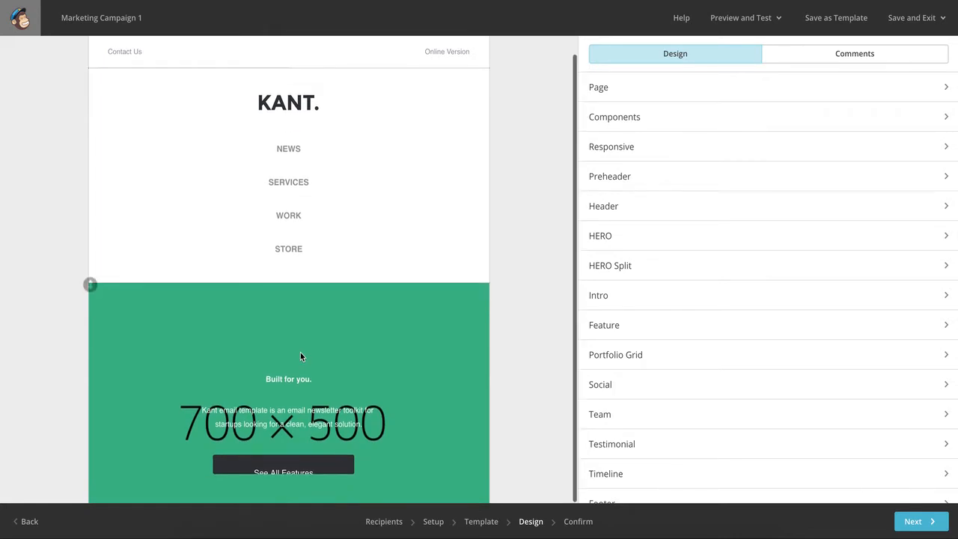
Examine the email layout in the editor from the preheader through the header menu to the hero section.
scroll(316, 364, down, 1)
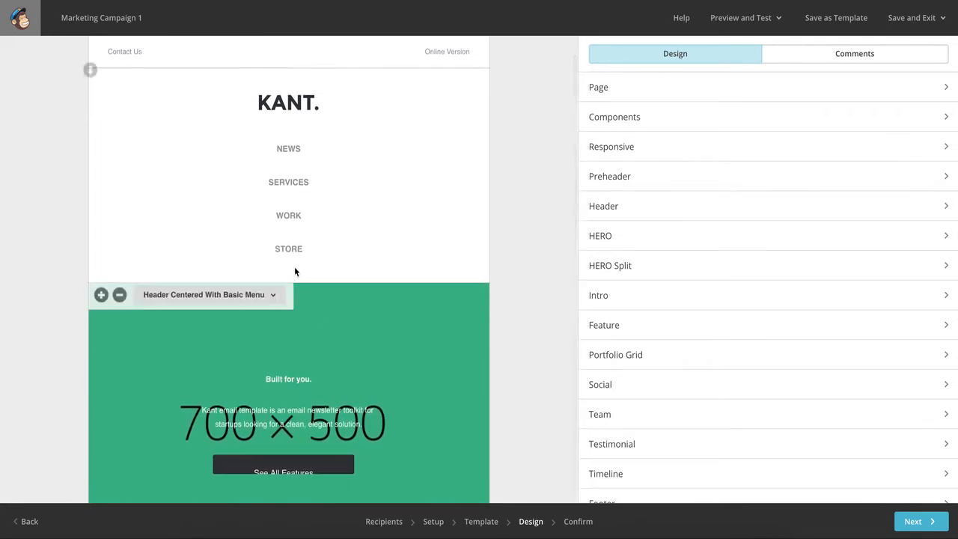
scroll(502, 241, up, 1)
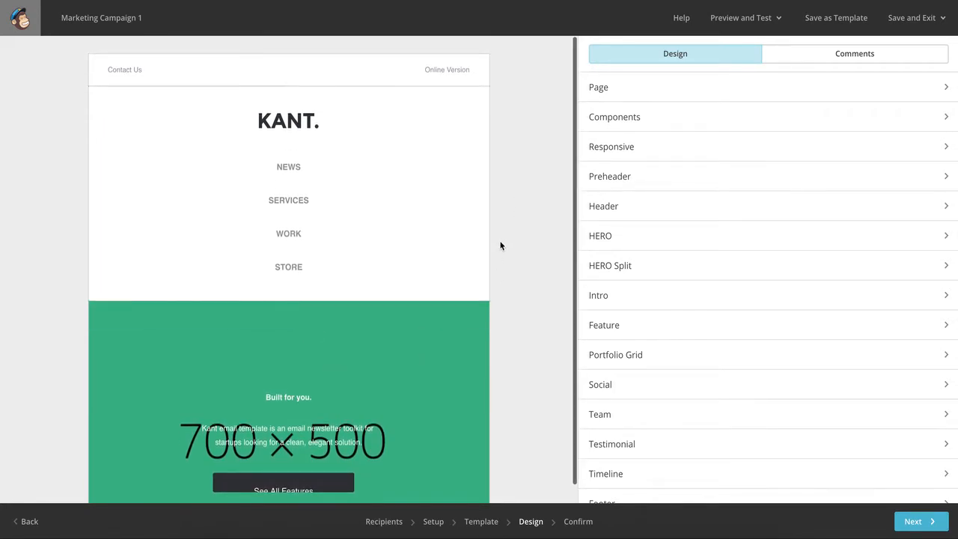
scroll(500, 245, down, 1)
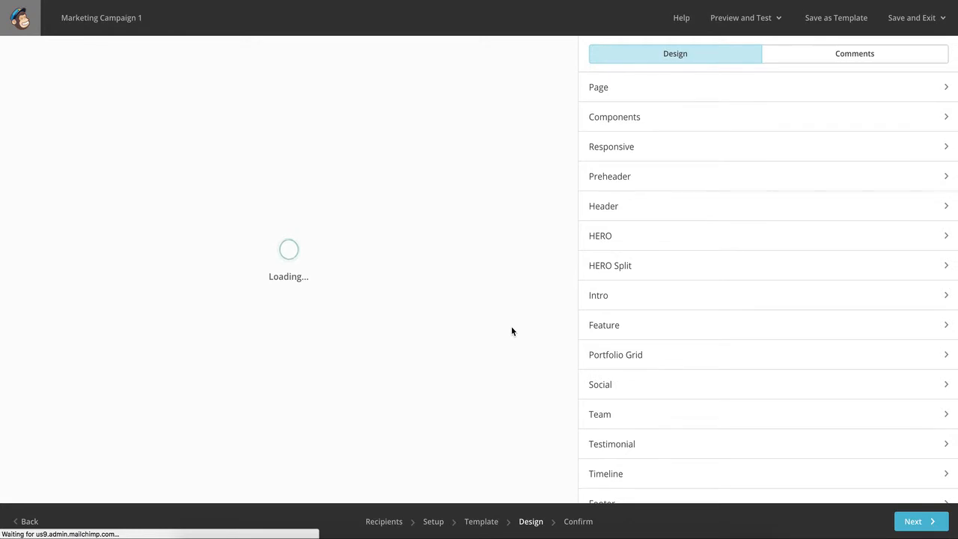
scroll(509, 322, down, 3)
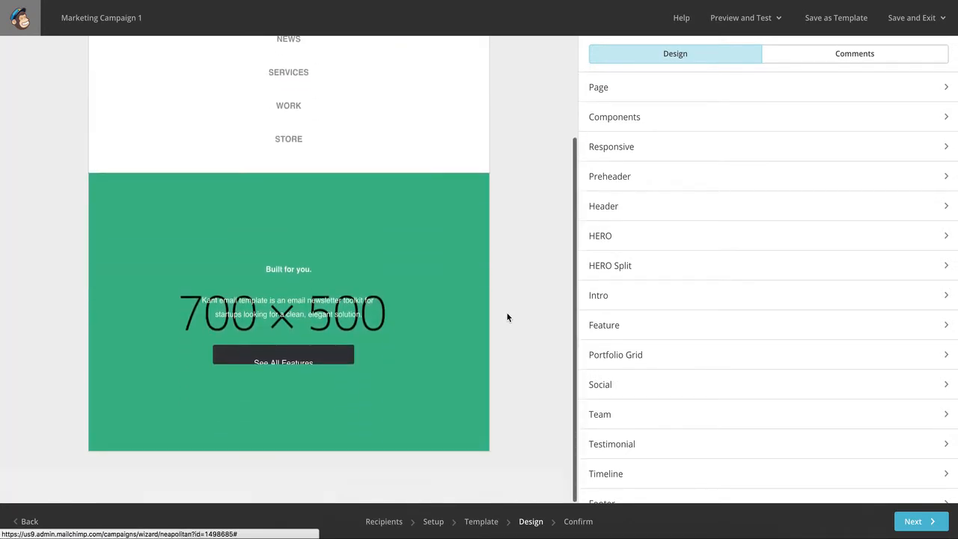
scroll(507, 312, up, 3)
scroll(507, 315, down, 3)
scroll(507, 316, up, 3)
scroll(507, 317, down, 3)
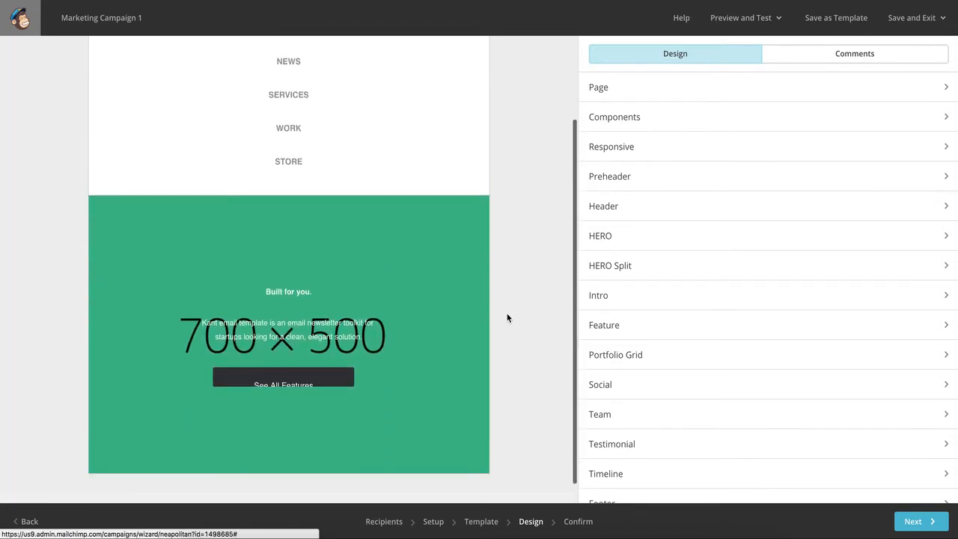
Check the campaign's desktop appearance in preview mode and return to the editor.
mouse_move(325, 377)
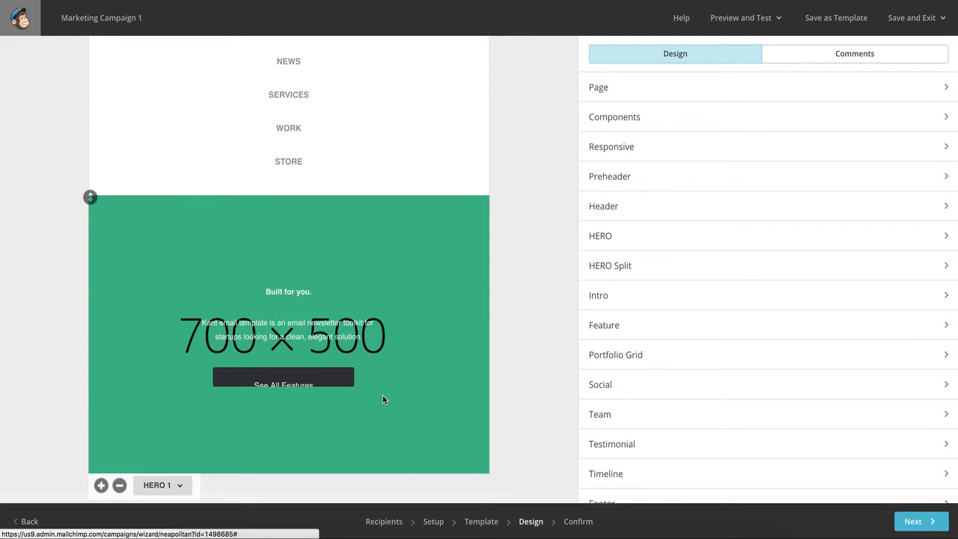
click(749, 26)
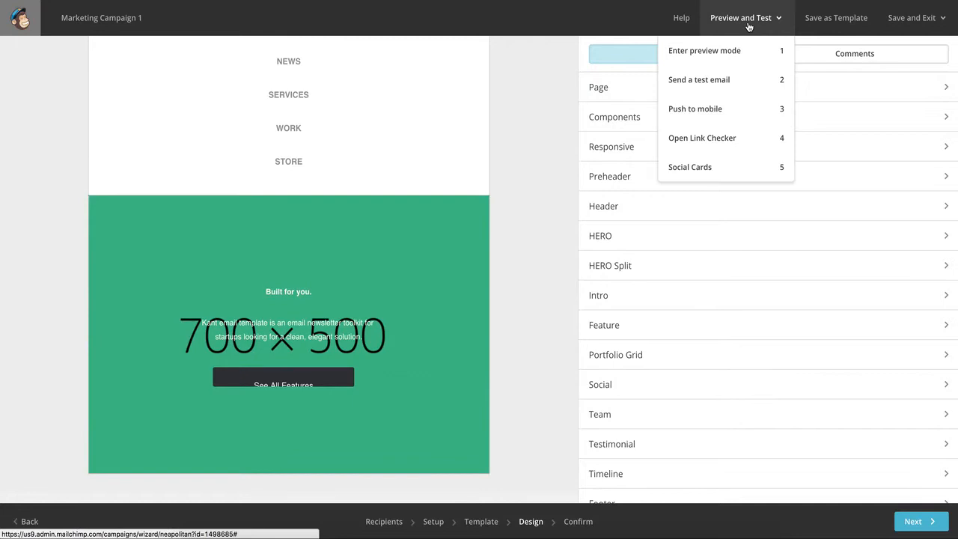
click(708, 50)
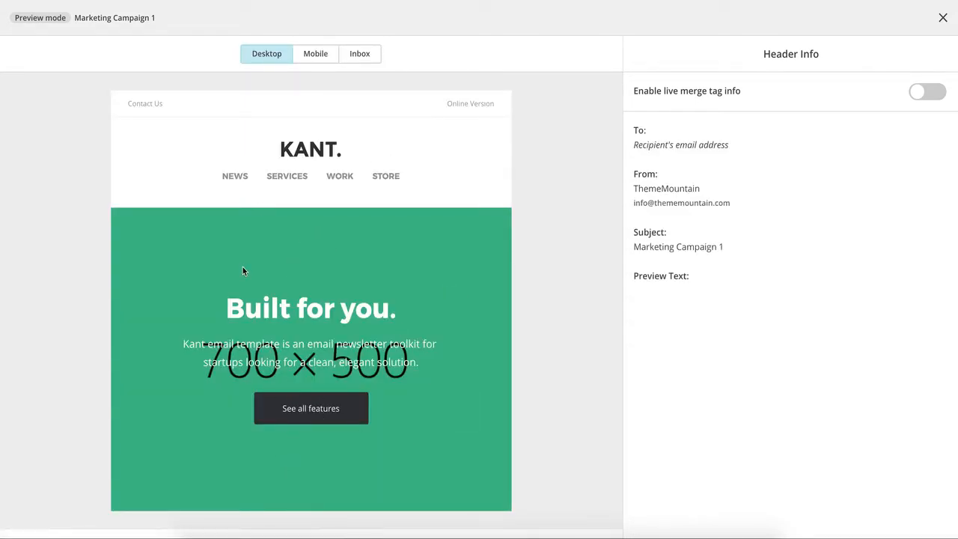
click(943, 18)
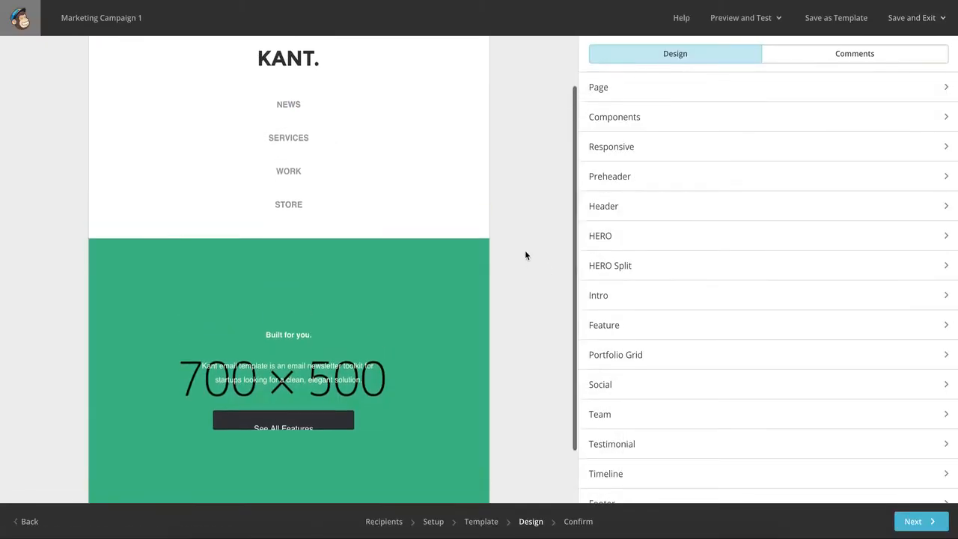
Add a new section below the green HERO 1 section.
scroll(525, 255, up, 2)
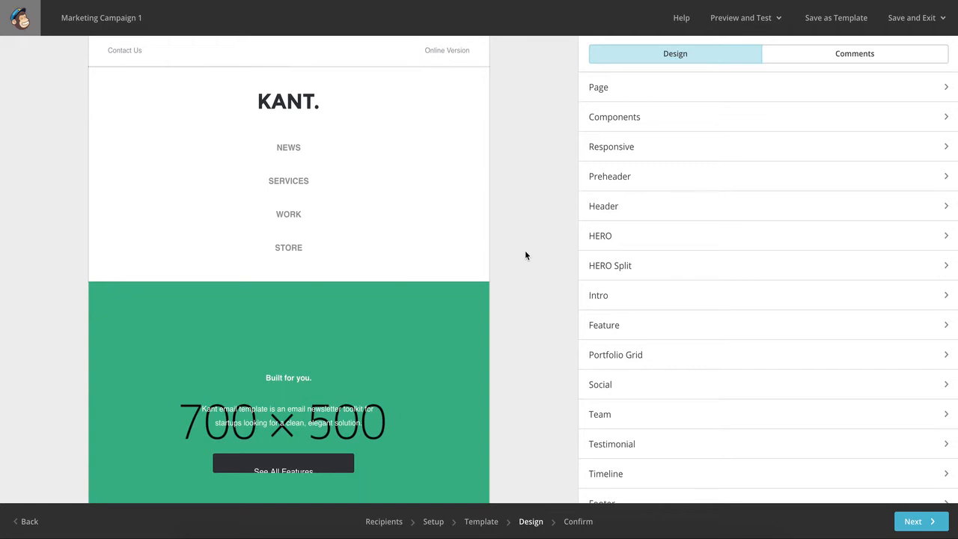
scroll(512, 271, down, 2)
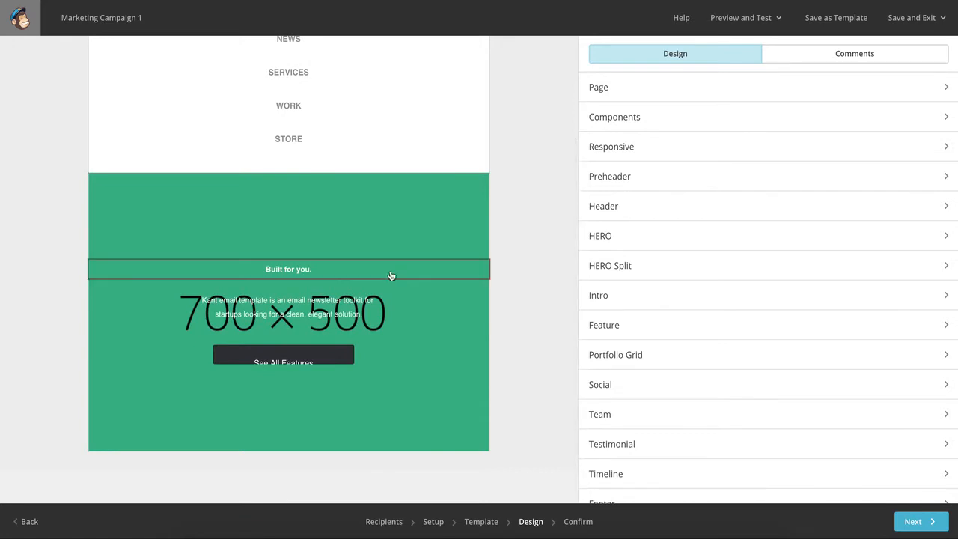
scroll(390, 276, up, 2)
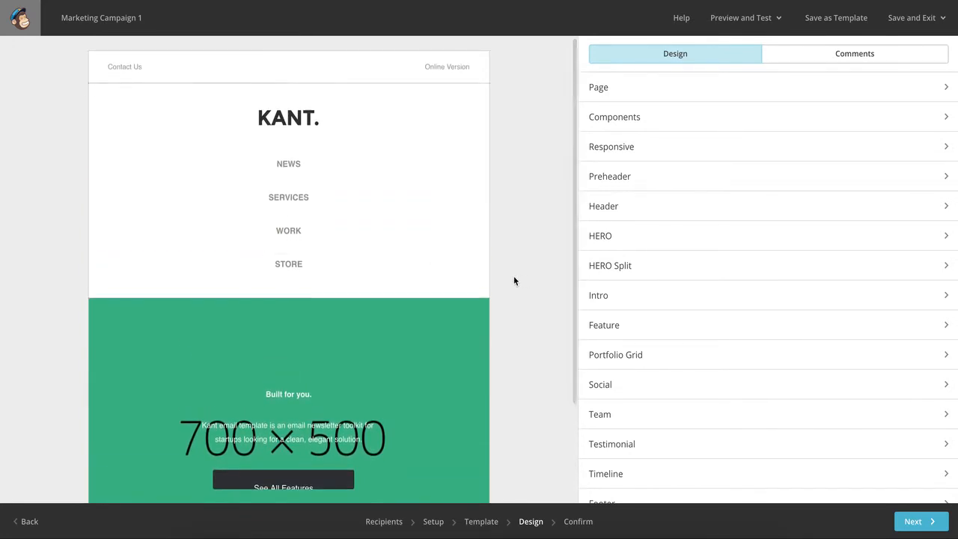
scroll(513, 281, down, 2)
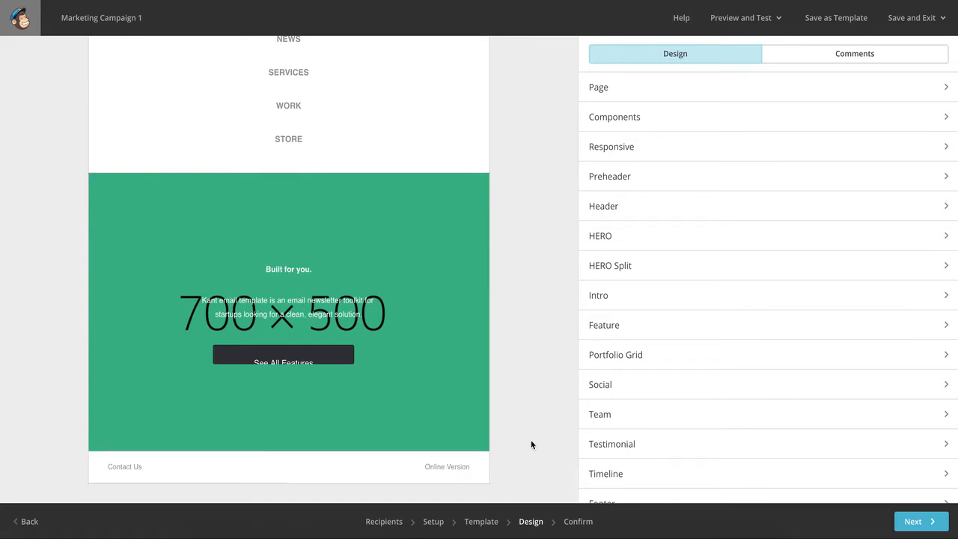
Set the type of the section below the hero to Footer 1.
mouse_move(417, 480)
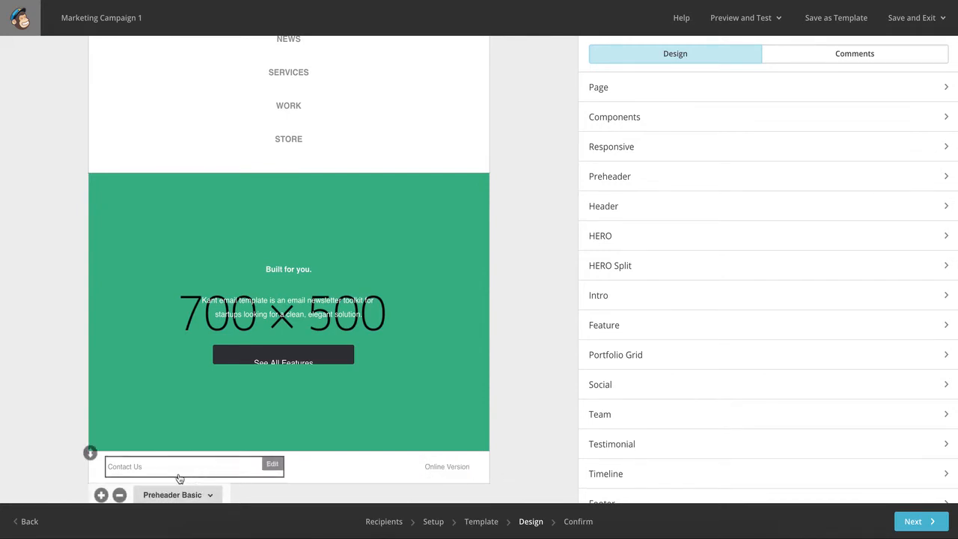
click(210, 496)
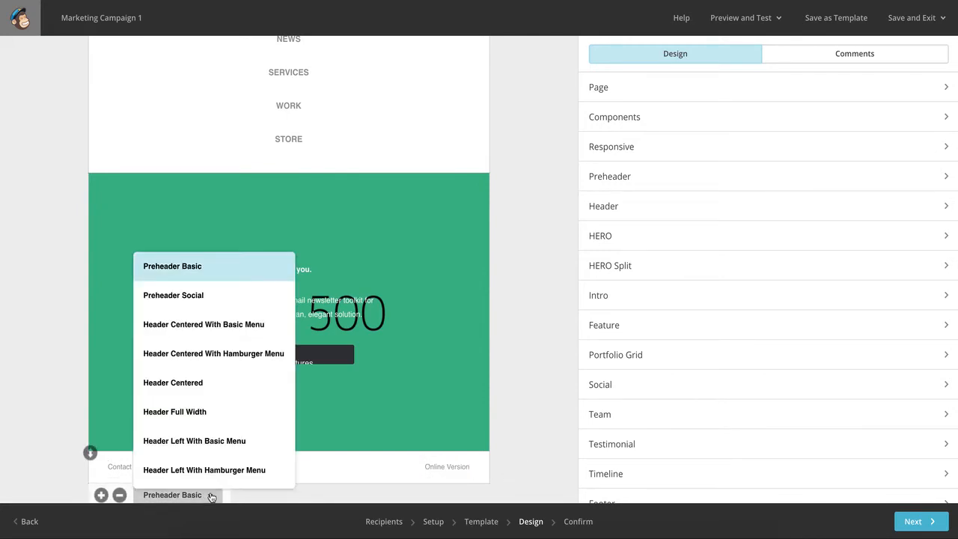
scroll(214, 356, down, 3)
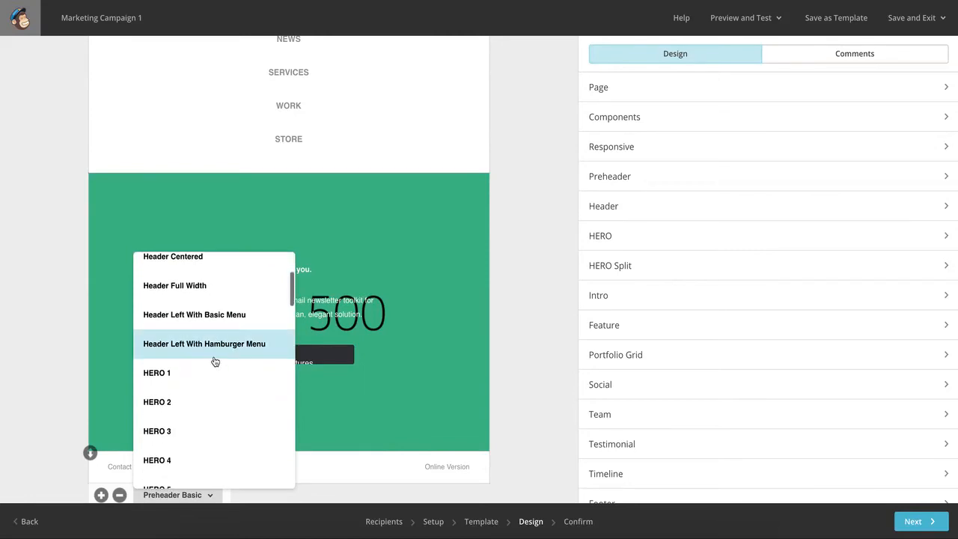
scroll(214, 361, down, 8)
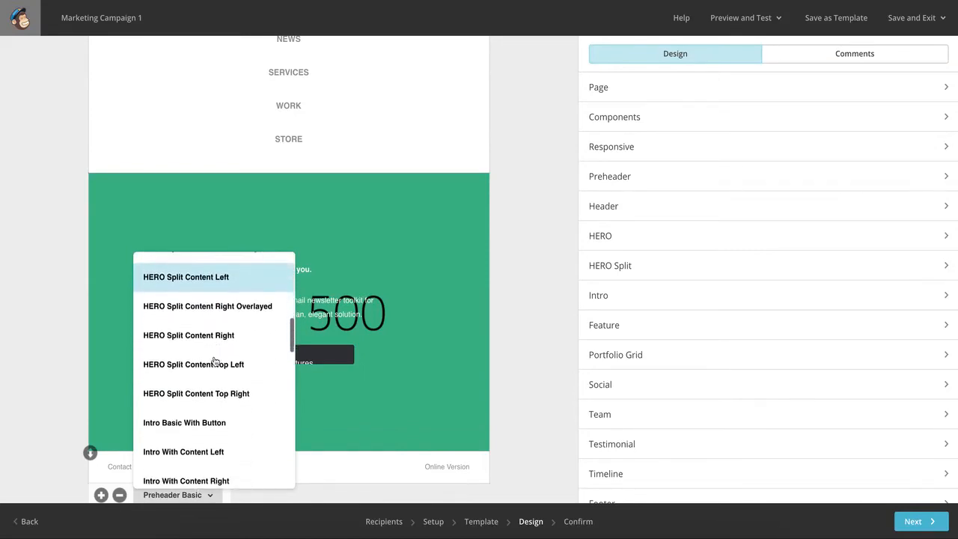
scroll(214, 362, down, 7)
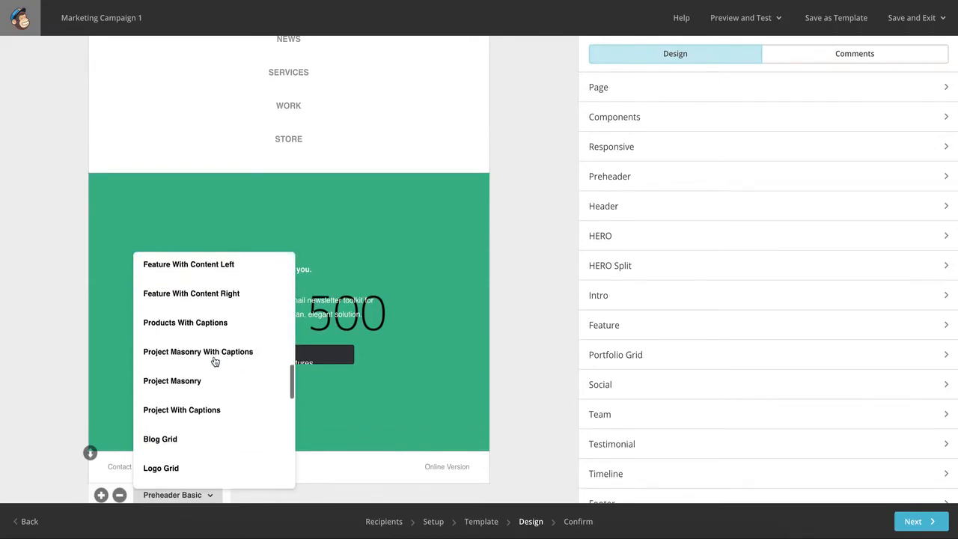
scroll(215, 385, down, 4)
scroll(216, 381, up, 10)
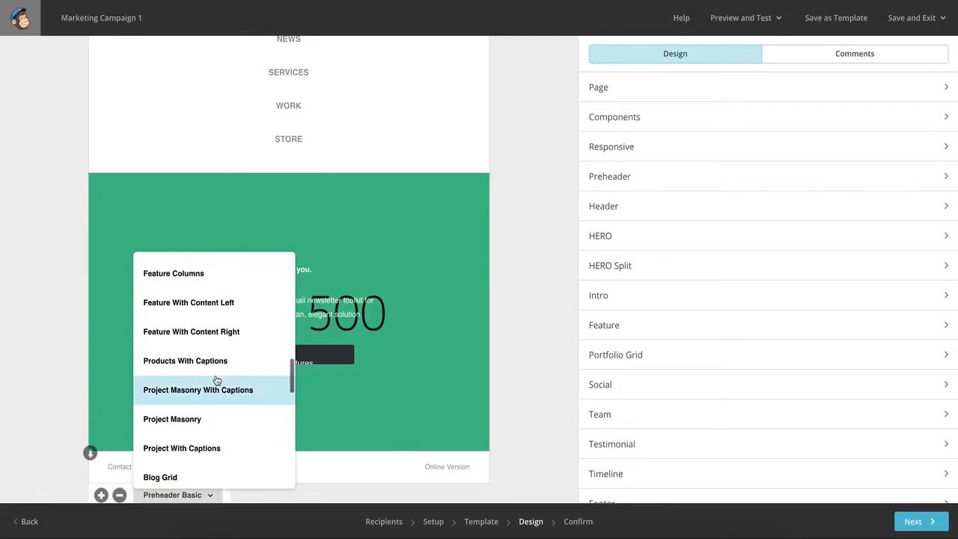
scroll(215, 381, down, 10)
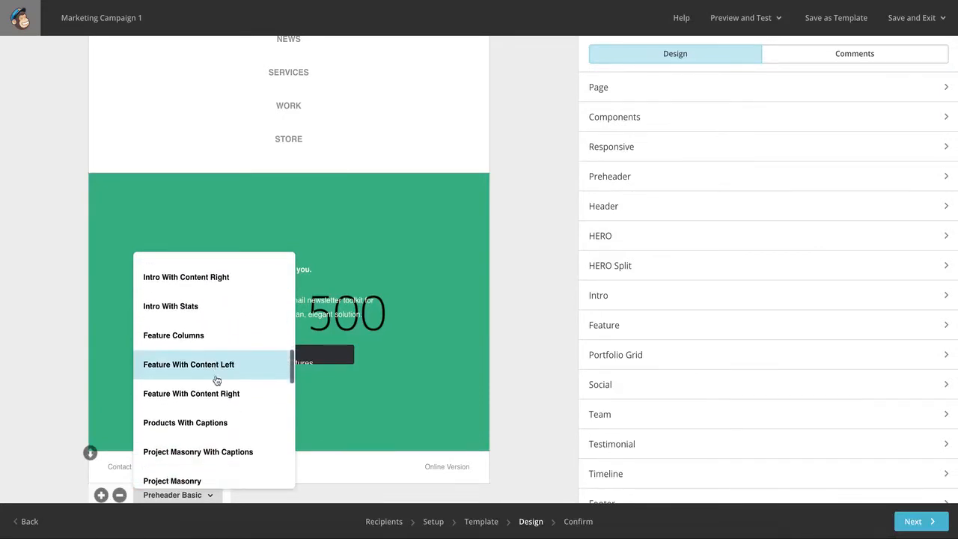
scroll(216, 380, down, 8)
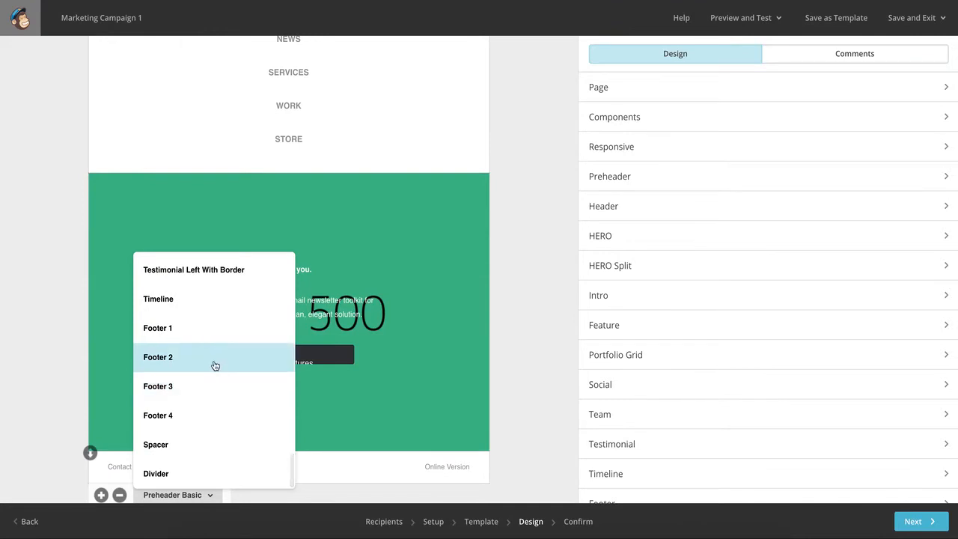
click(218, 335)
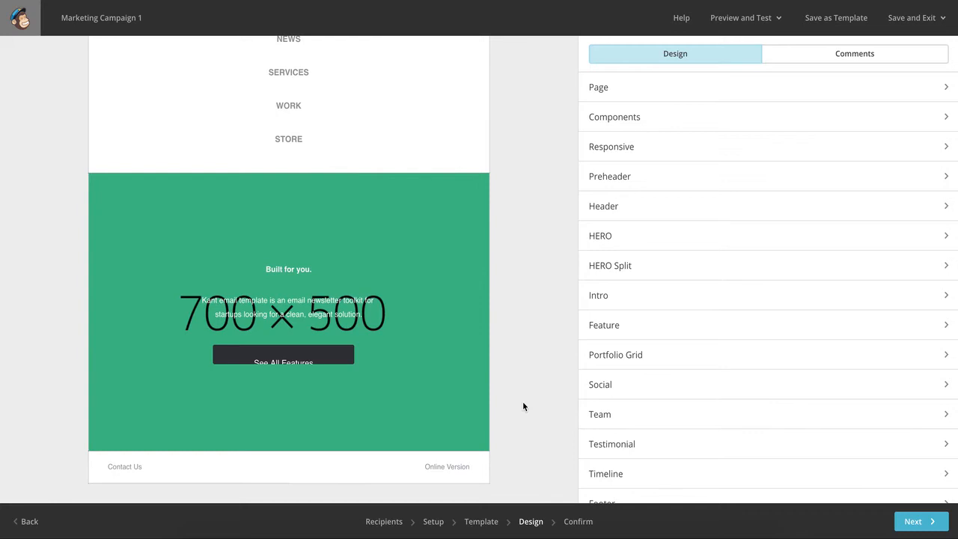
Add another section below the Footer 1 section at the end of the email.
mouse_move(401, 430)
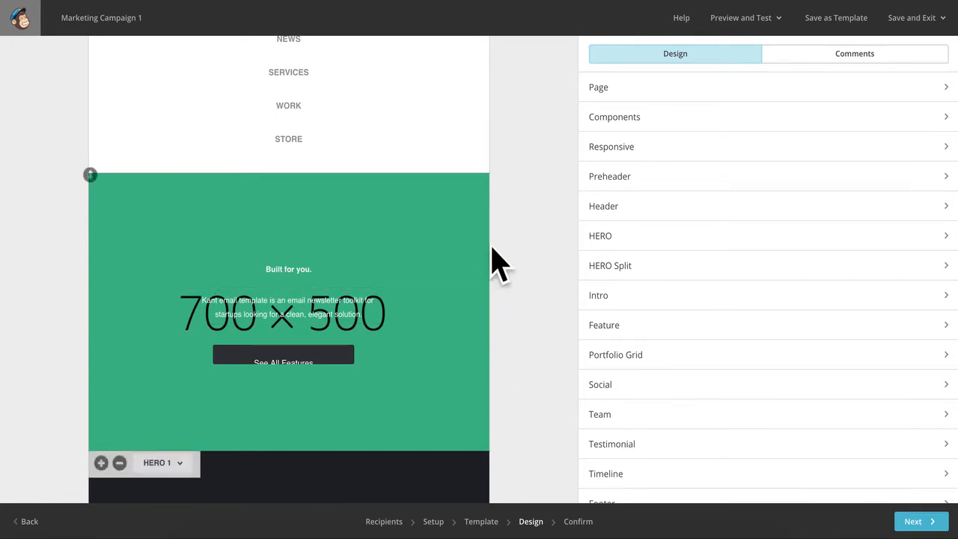
mouse_move(248, 404)
scroll(486, 405, down, 5)
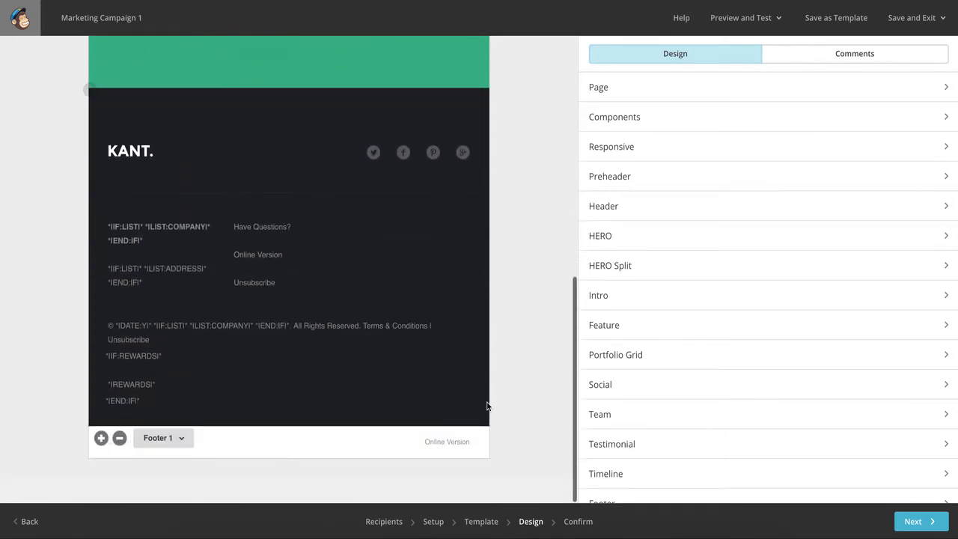
scroll(486, 406, up, 3)
scroll(487, 406, down, 3)
scroll(487, 405, up, 3)
scroll(487, 406, down, 3)
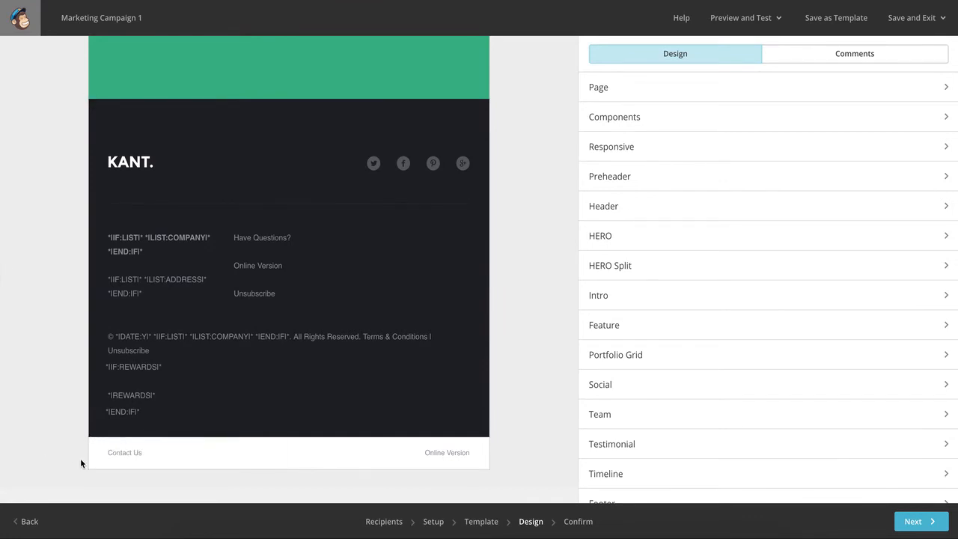
Move the last Preheader Basic section up so it sits between the hero and the footer.
scroll(46, 435, up, 1)
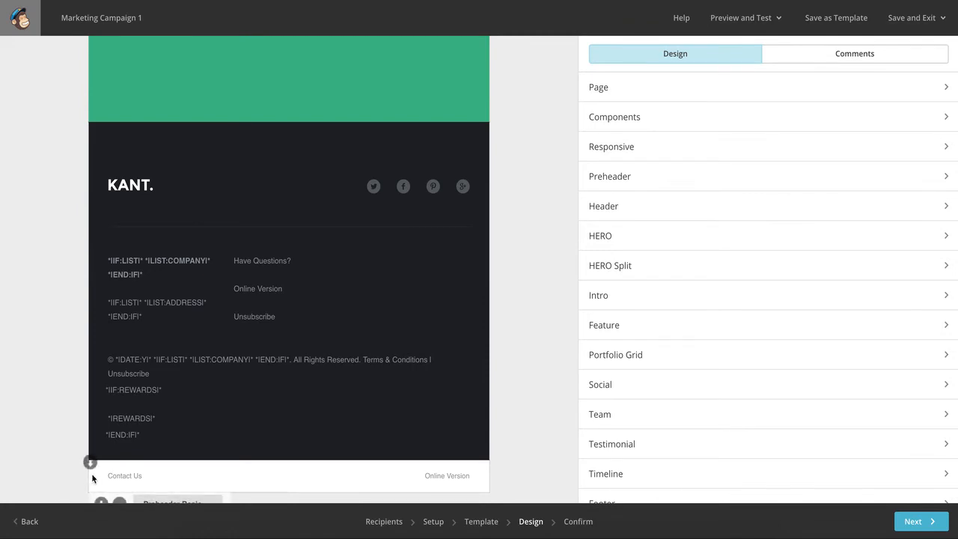
drag(90, 462, 89, 134)
scroll(117, 274, up, 2)
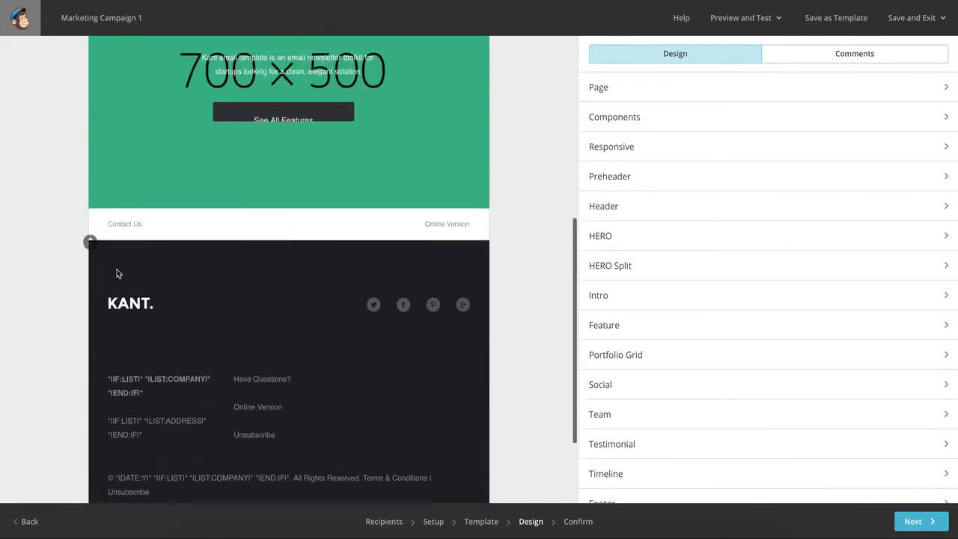
Set the type of the section between the hero and the footer to Intro Basic With Button.
scroll(117, 274, up, 1)
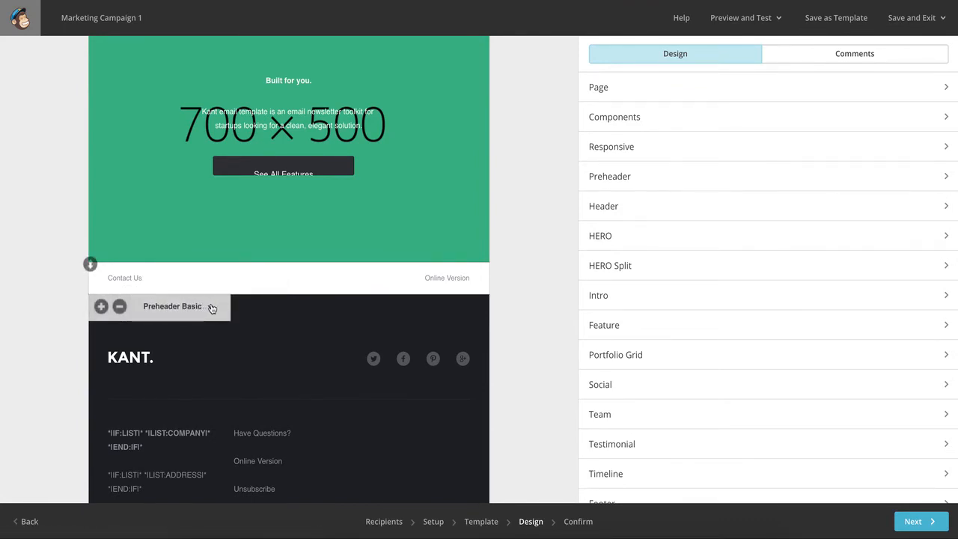
click(211, 306)
scroll(214, 415, down, 5)
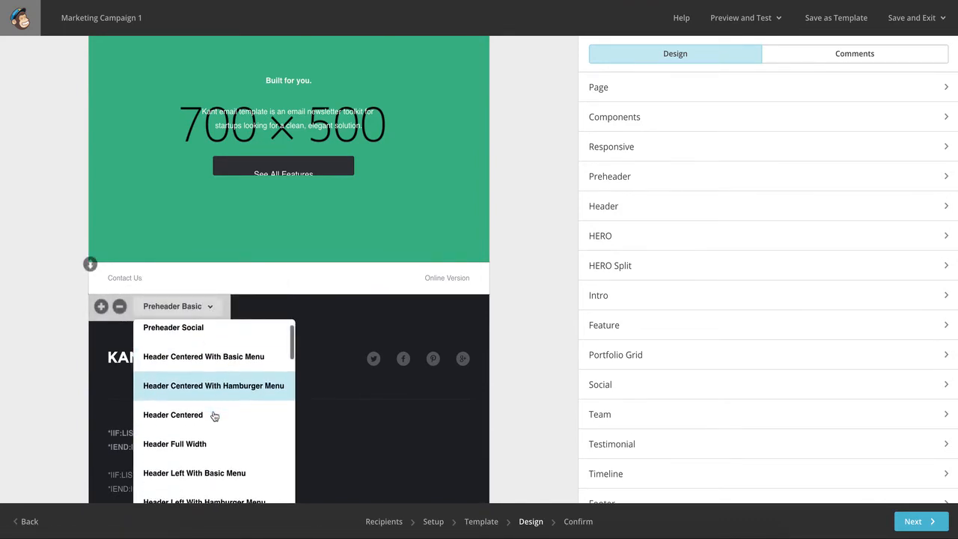
scroll(214, 416, down, 5)
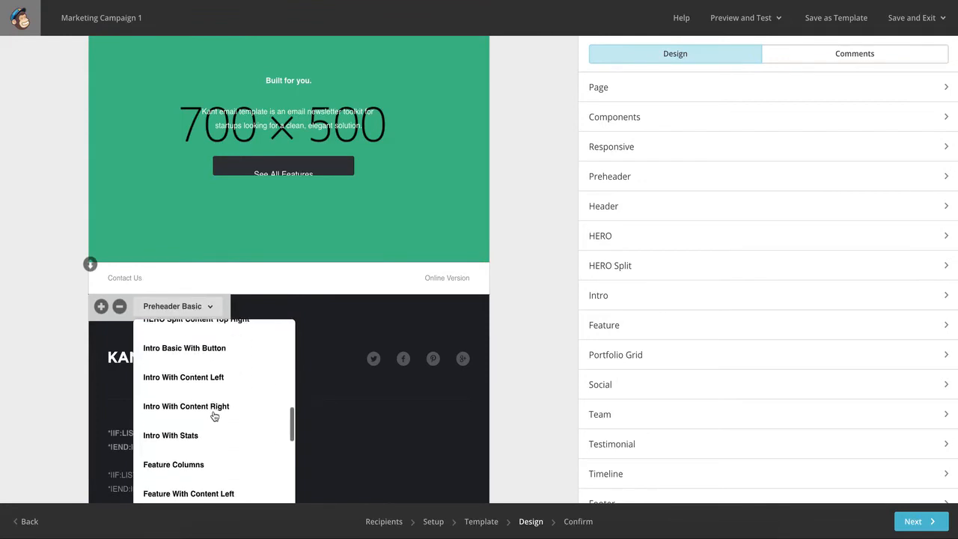
scroll(214, 415, up, 2)
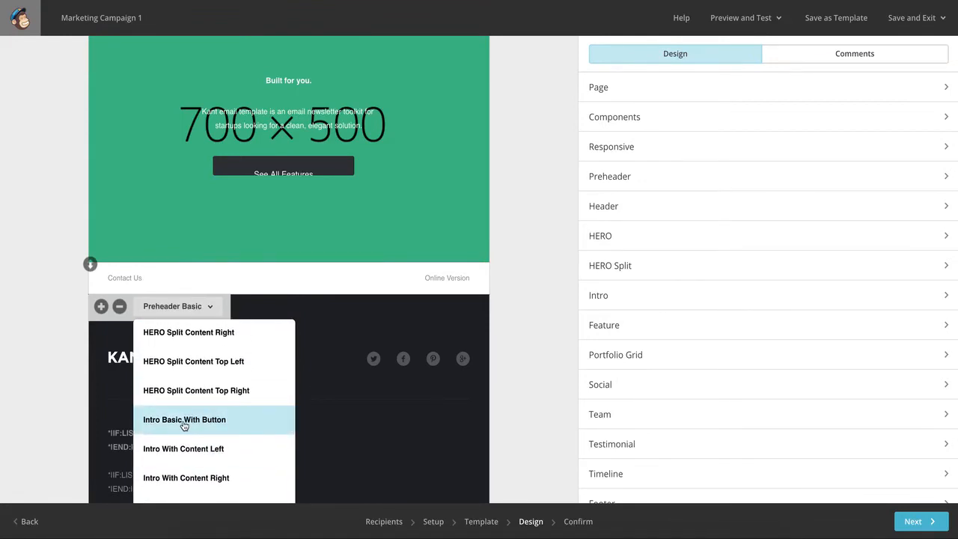
click(198, 425)
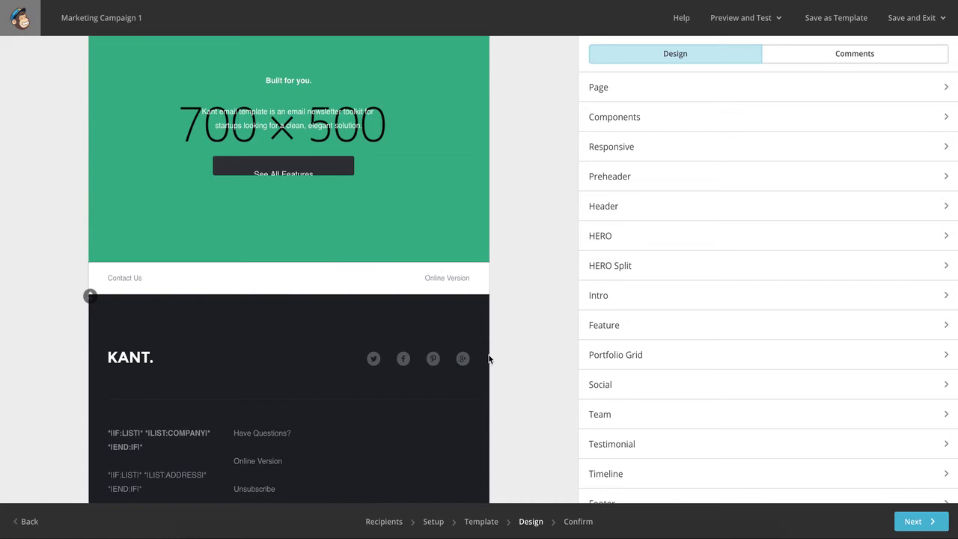
Paste a duplicate of the hero's Kant newsletter toolkit description into the same editable region and save the text.
scroll(528, 380, down, 3)
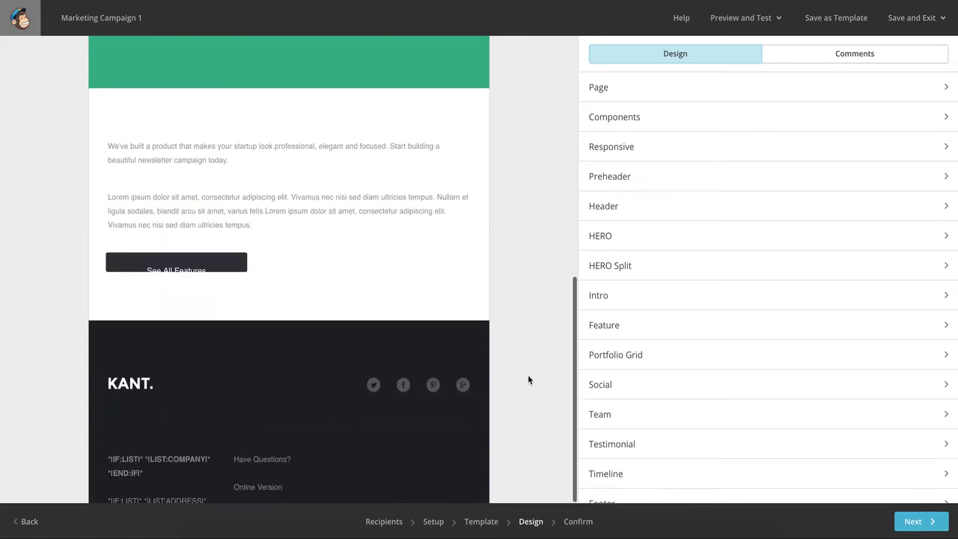
scroll(528, 379, up, 10)
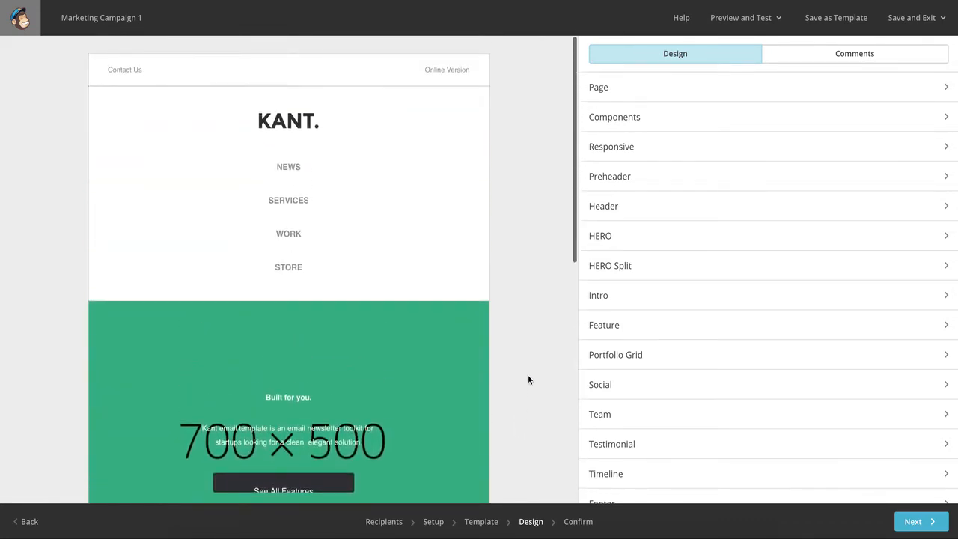
scroll(528, 379, down, 7)
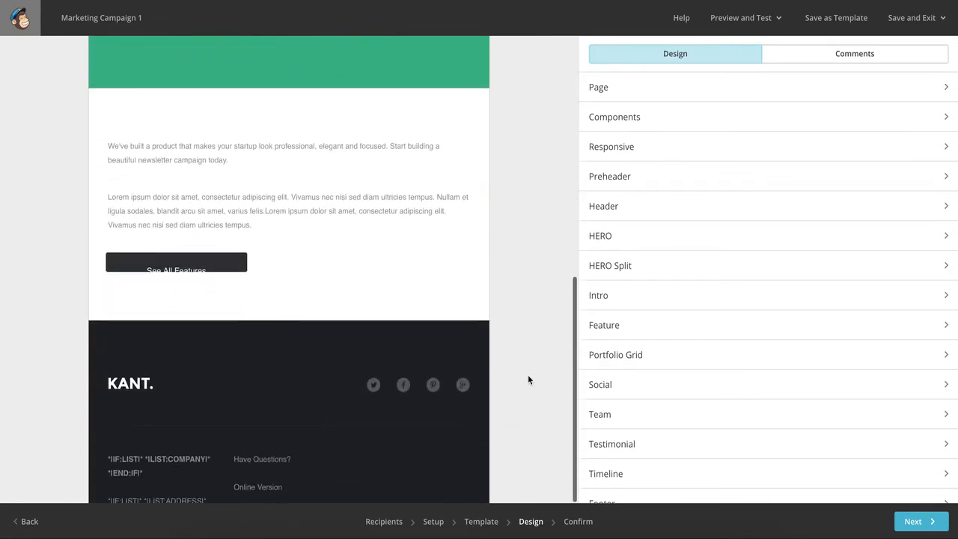
scroll(528, 380, up, 3)
scroll(528, 379, up, 3)
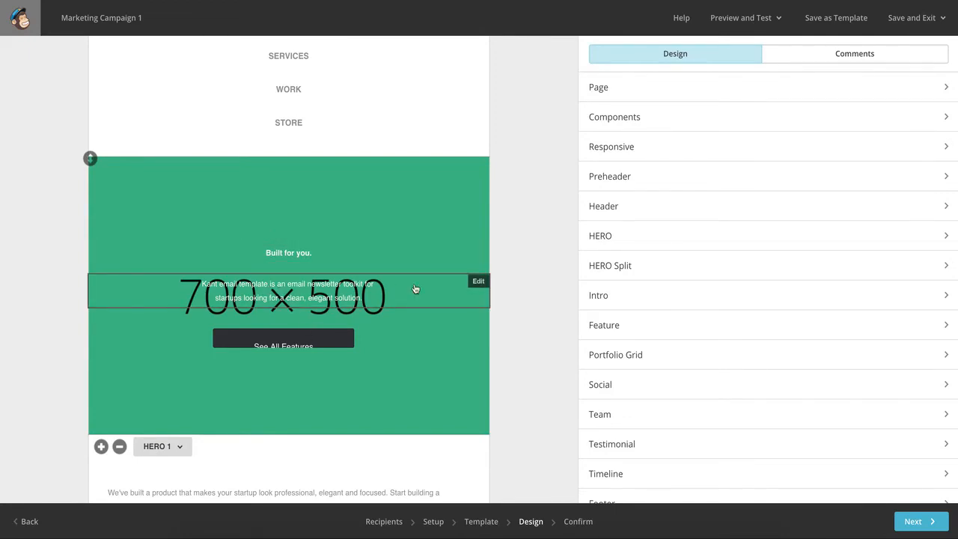
click(477, 281)
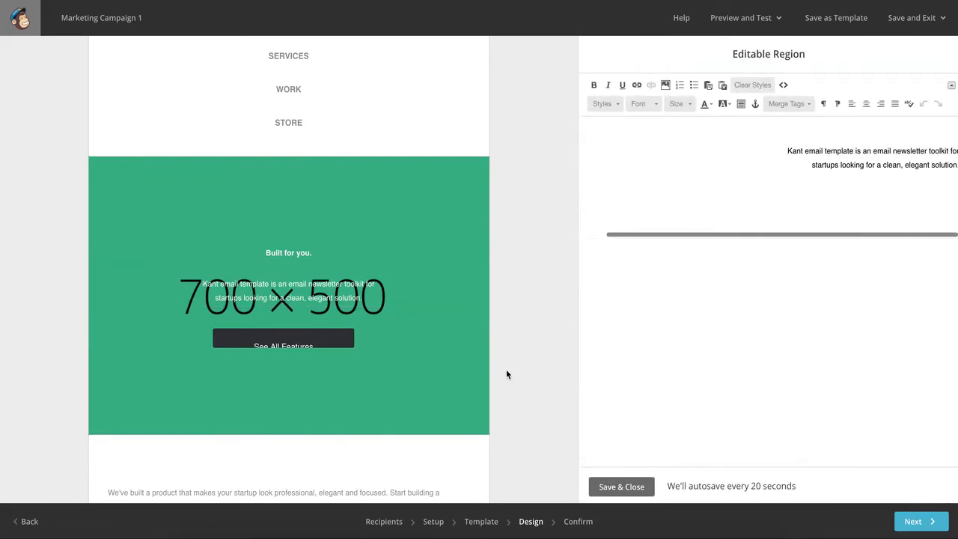
drag(788, 153, 957, 167)
key(super+c)
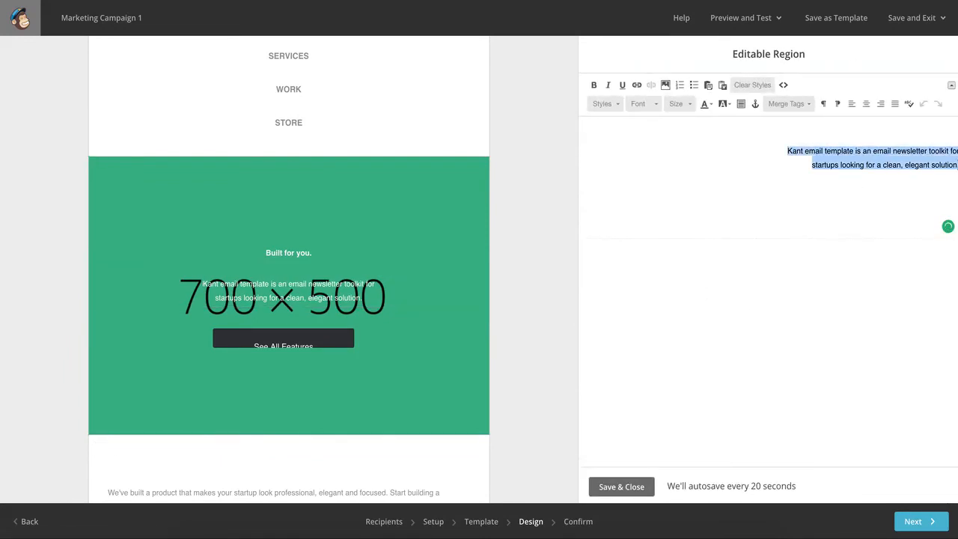
click(957, 151)
key(super+v)
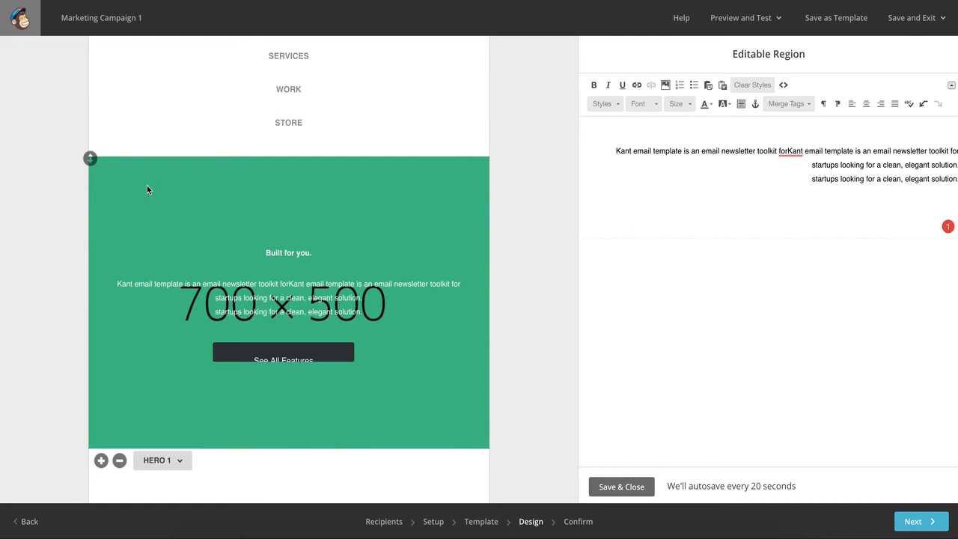
click(609, 490)
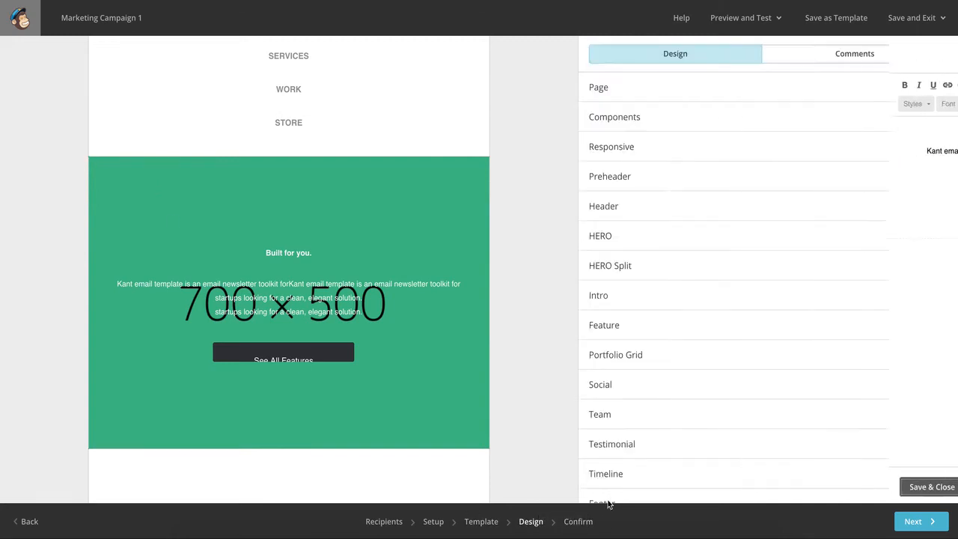
Start replacing the HERO background image with a file uploaded from the computer.
click(619, 241)
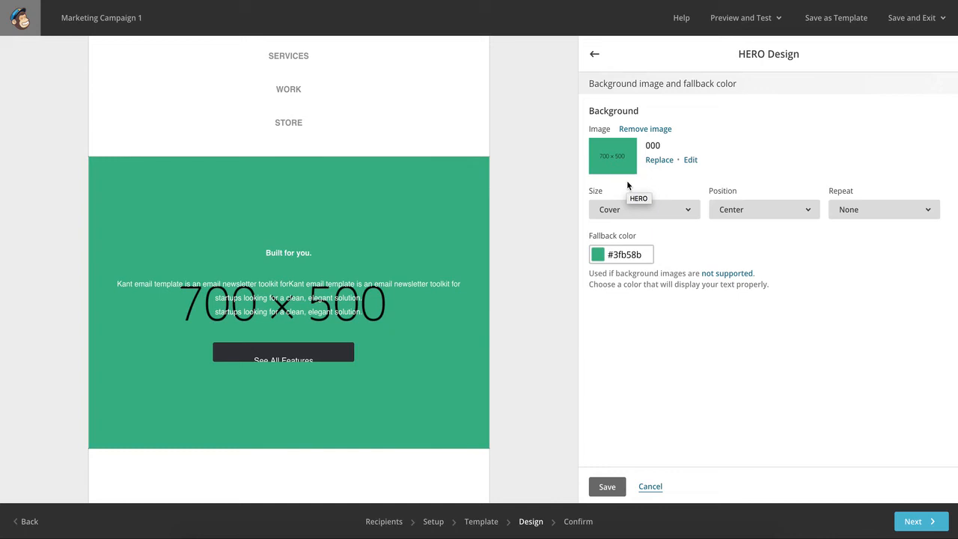
click(668, 161)
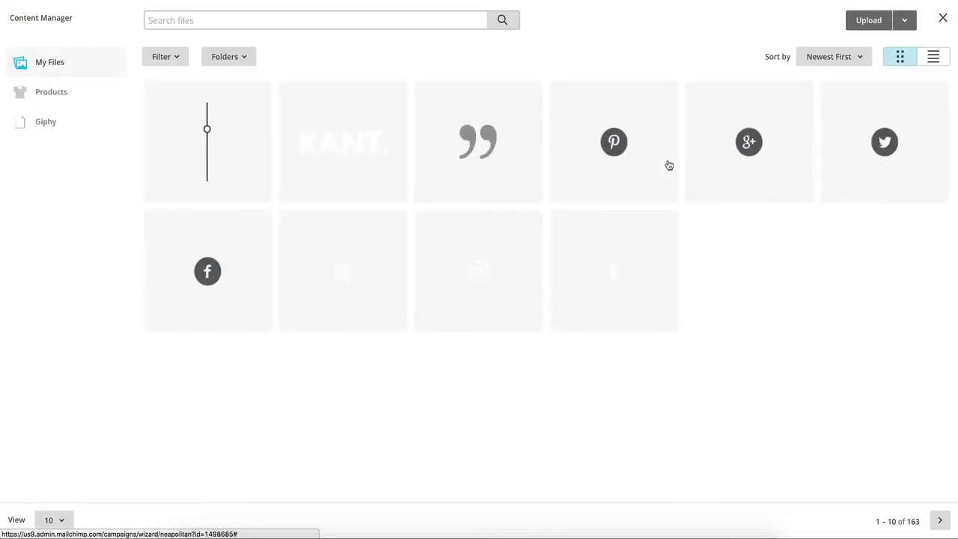
click(869, 22)
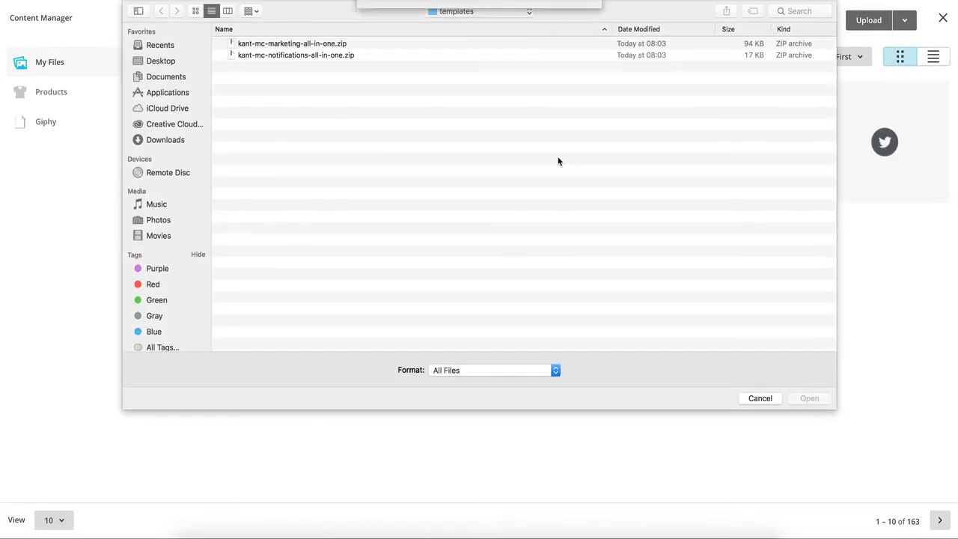
Go to the Kant project's E-mail folder inside ~/Desktop/ThemeMountain in the upload dialog.
key(super+shift+g)
key(Right)
key(BackSpace)
key(BackSpace)
key(BackSpace)
key(BackSpace)
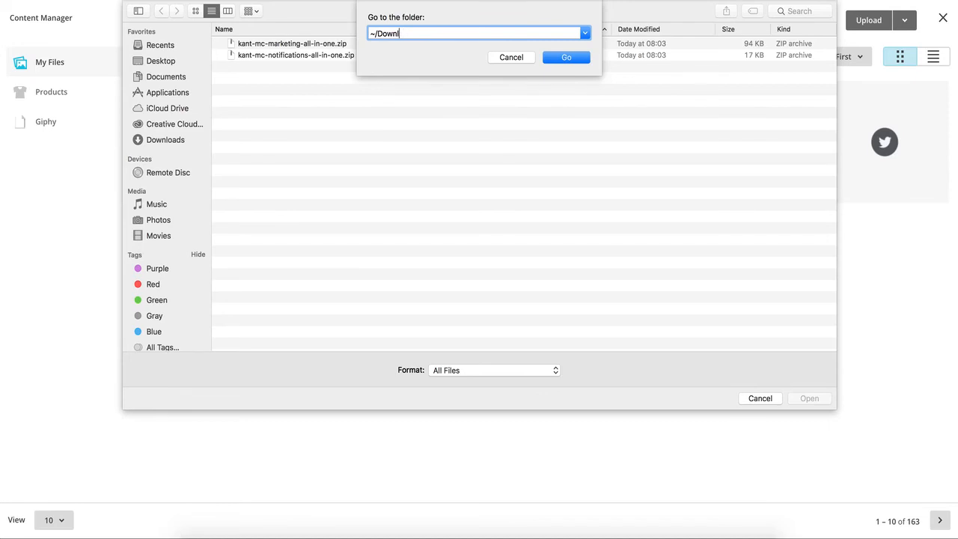
key(BackSpace)
key(BackSpace)
key(BackSpace)
key(BackSpace)
key(BackSpace)
text(Desktop/the)
key(Tab)
text(pro)
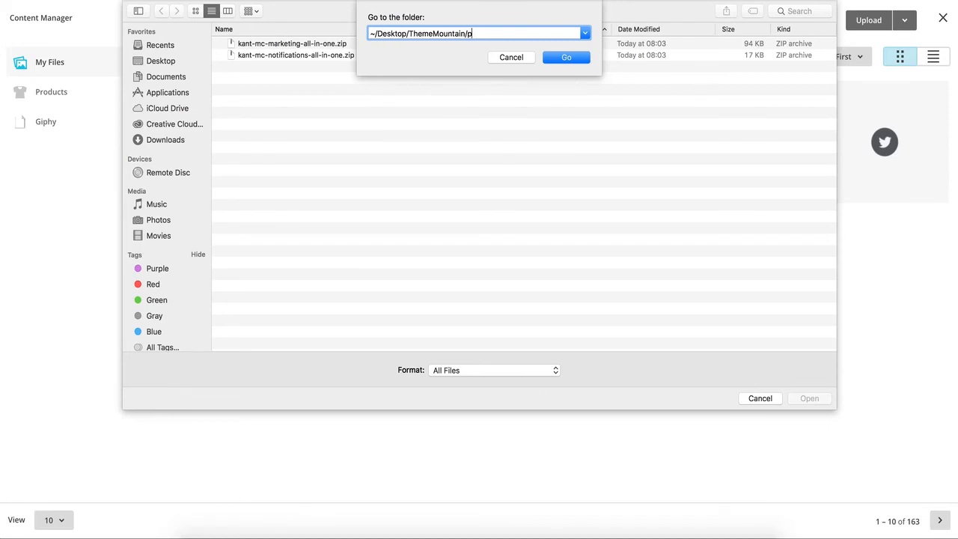
key(BackSpace)
key(BackSpace)
text(pr)
key(Tab)
text(k)
key(Tab)
text(e)
key(Tab)
key(Return)
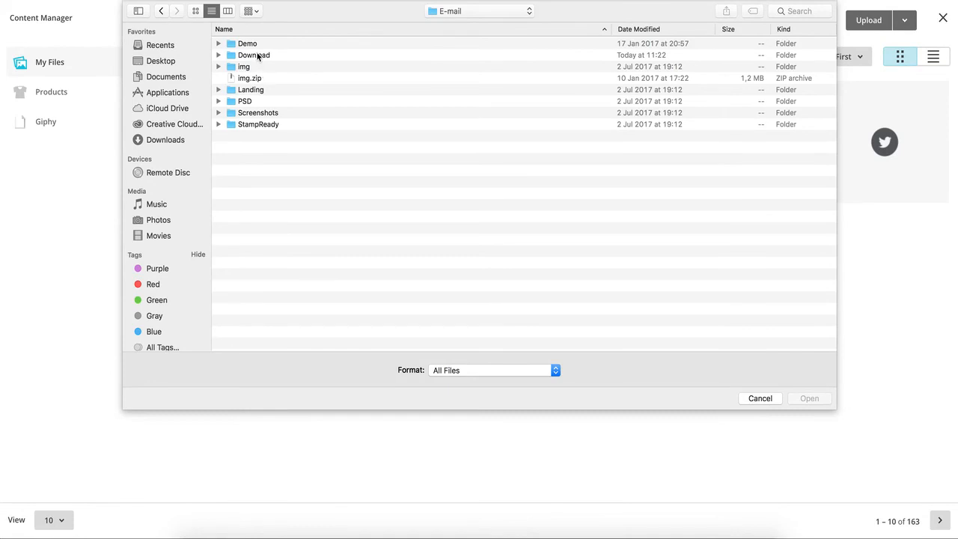
Upload hero-1-bkg-image.jpg from the img/hero folder as the HERO background image and save the HERO design.
double_click(257, 67)
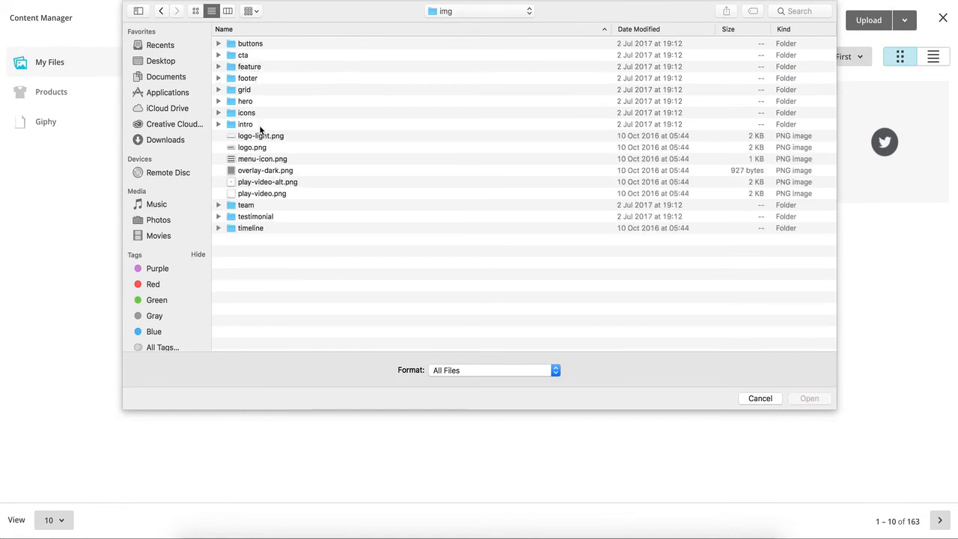
click(256, 103)
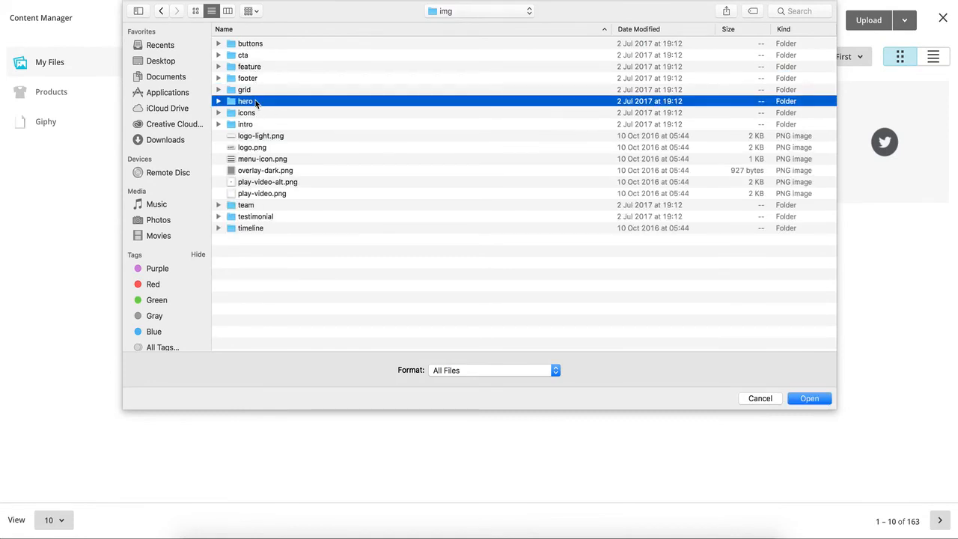
double_click(257, 102)
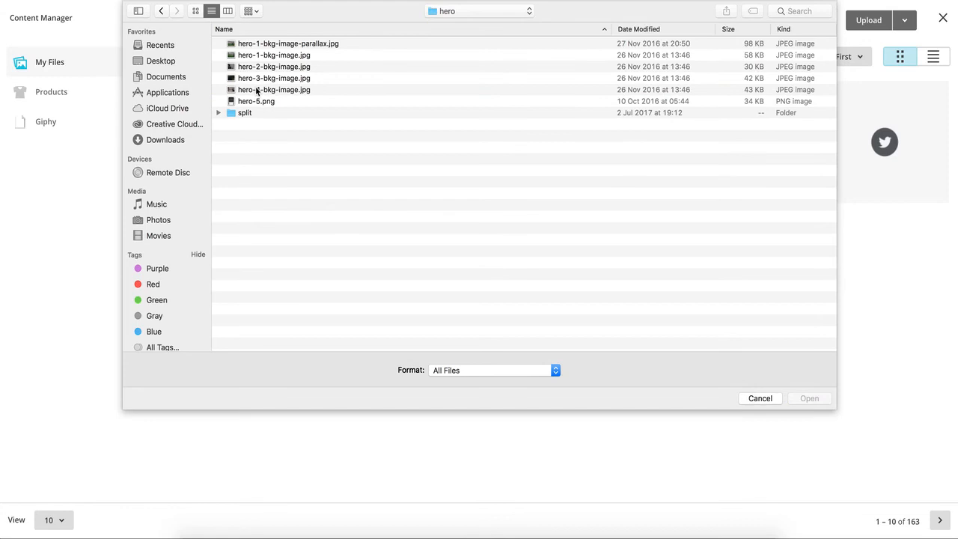
click(195, 10)
click(307, 60)
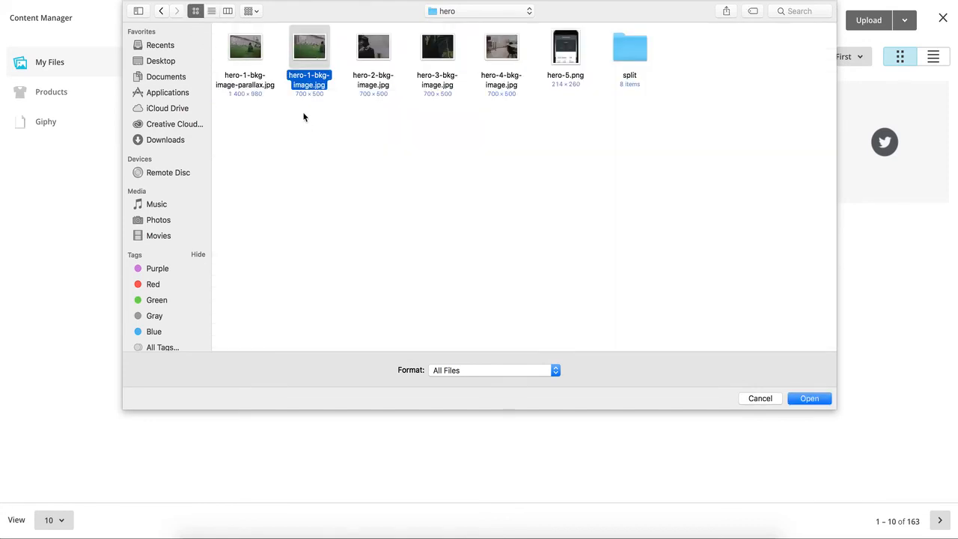
click(821, 399)
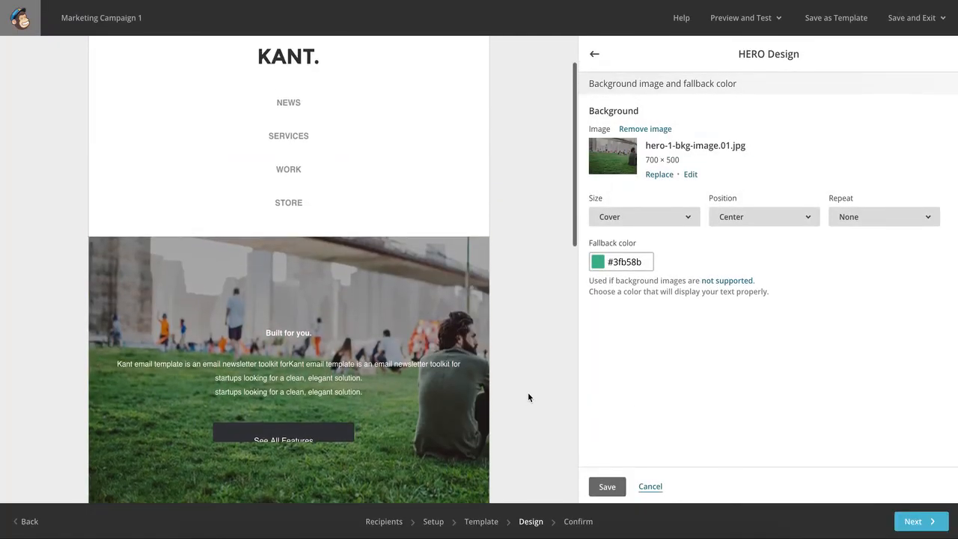
scroll(536, 396, down, 2)
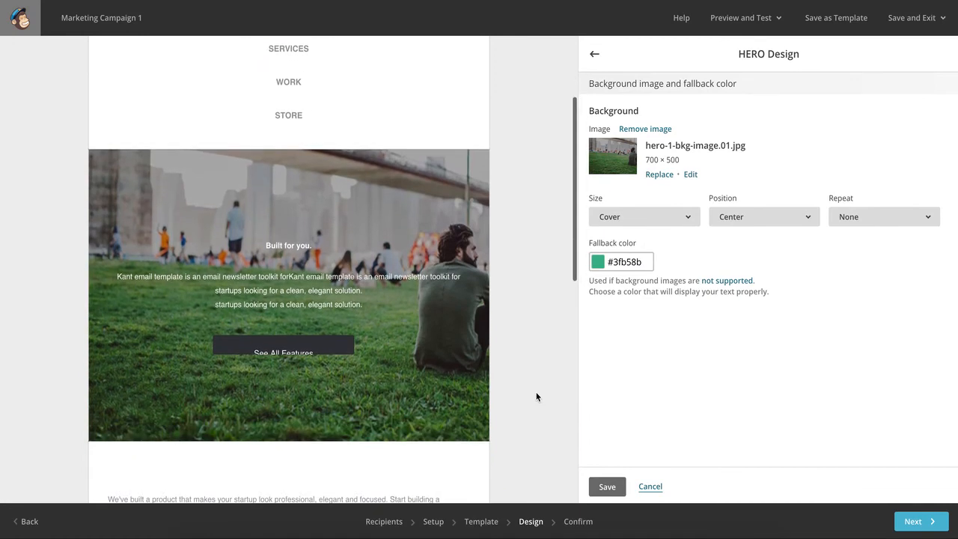
click(607, 487)
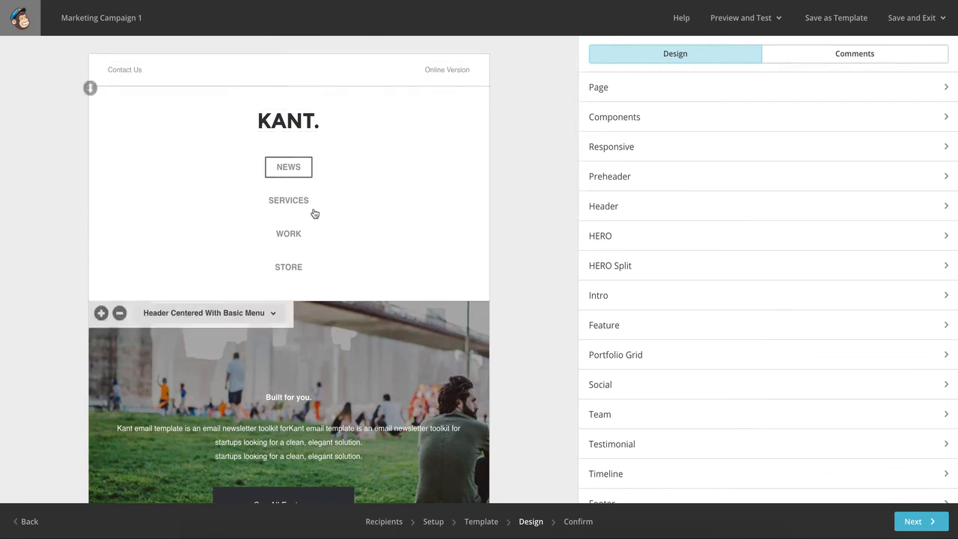
Check the finished email down to its footer and proceed to the campaign's Confirm stage.
scroll(549, 307, down, 10)
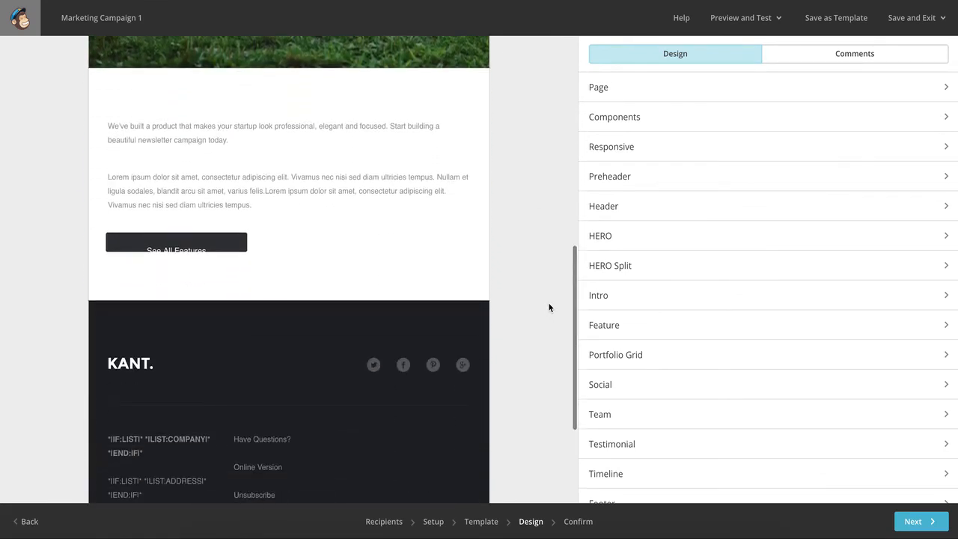
scroll(549, 306, down, 3)
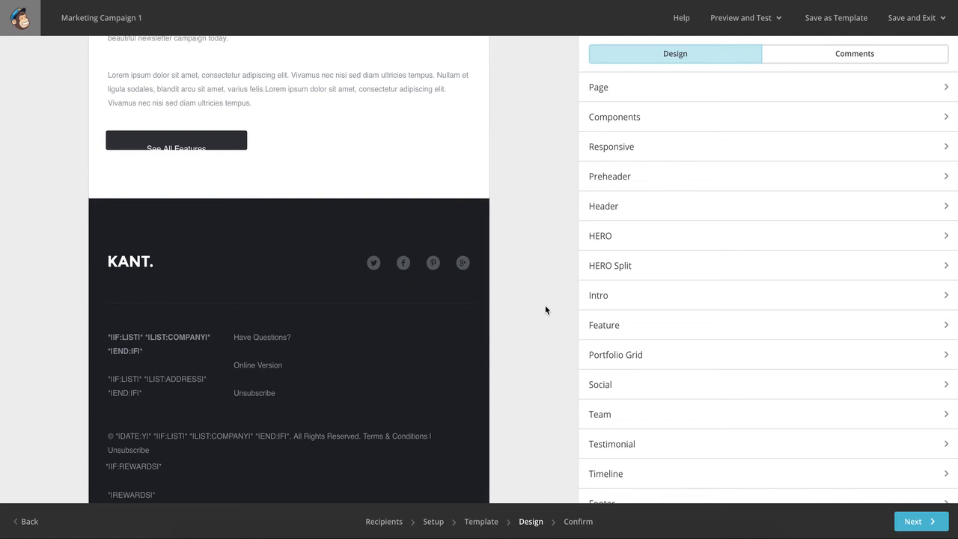
click(915, 521)
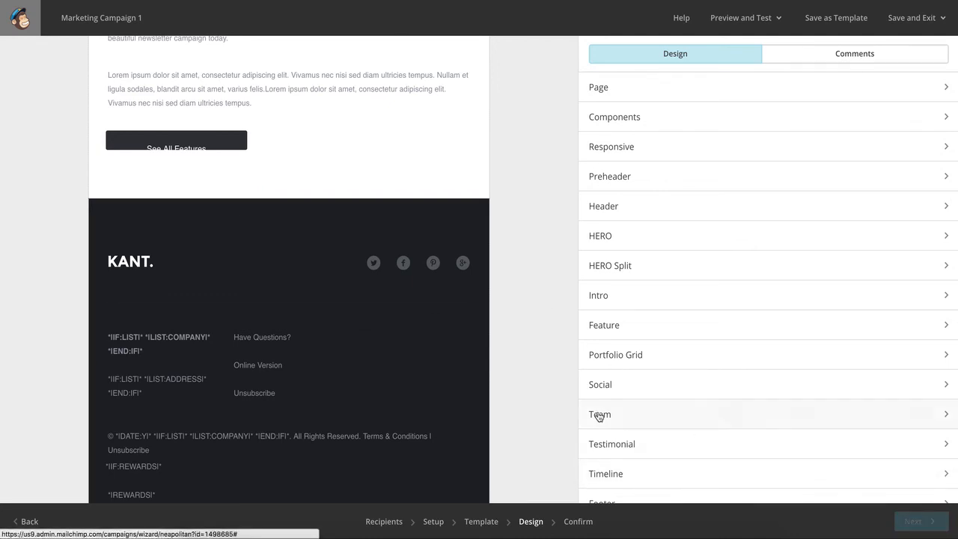
click(595, 414)
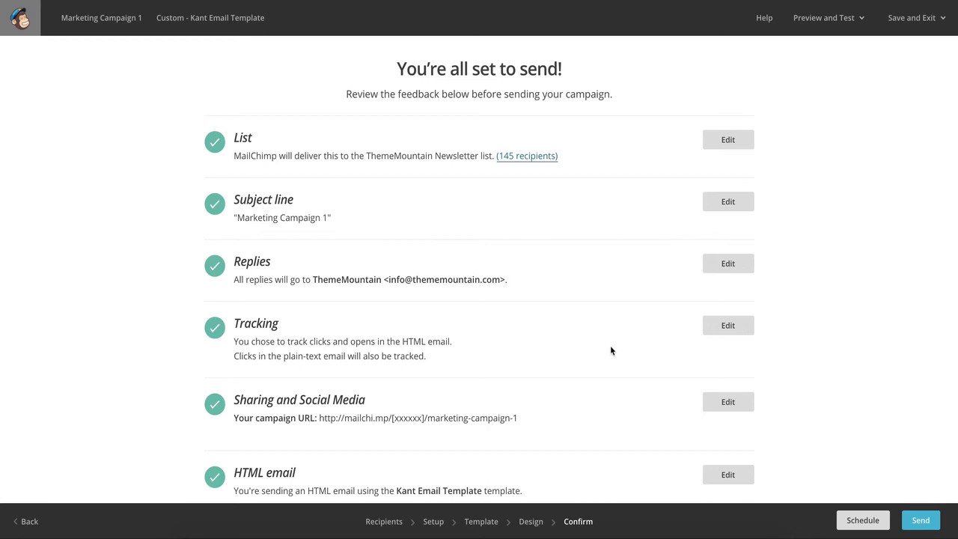
Preview the campaign email in desktop view, examine its layout and exit the preview.
click(831, 18)
click(805, 47)
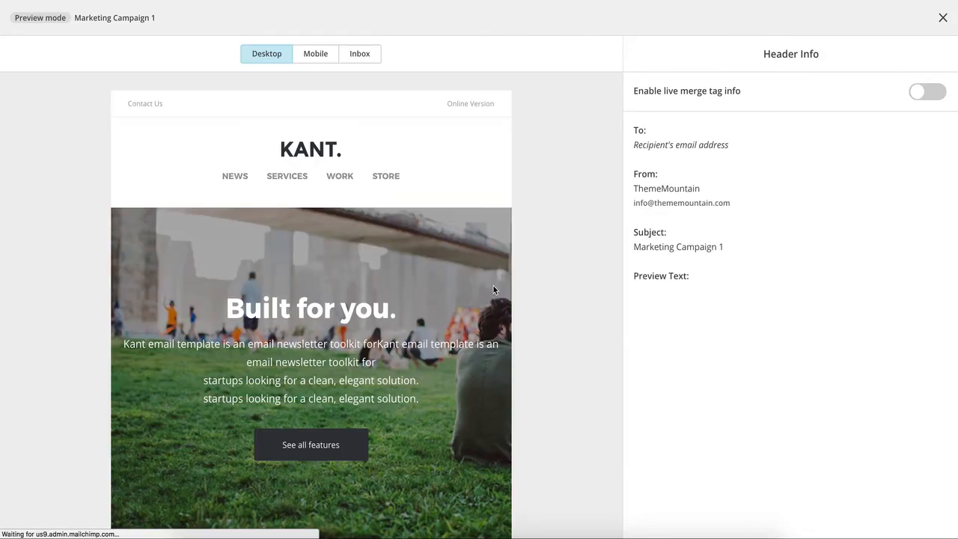
scroll(390, 226, down, 5)
scroll(389, 227, up, 5)
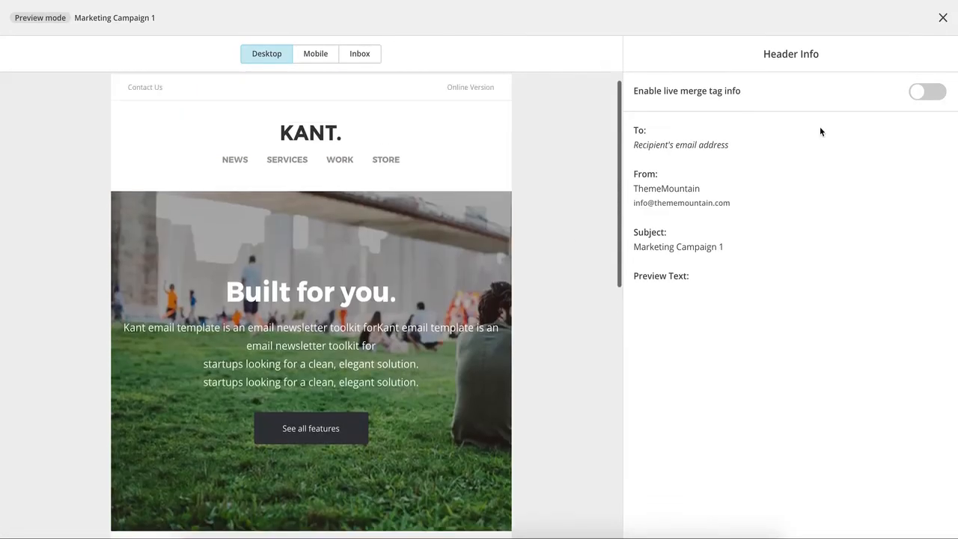
click(943, 17)
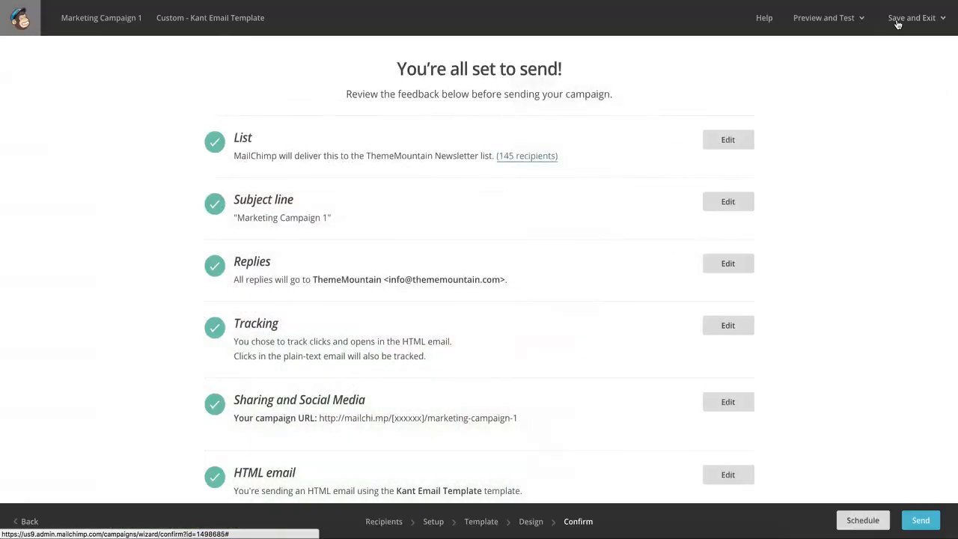
Start sending a test email of the campaign.
click(828, 21)
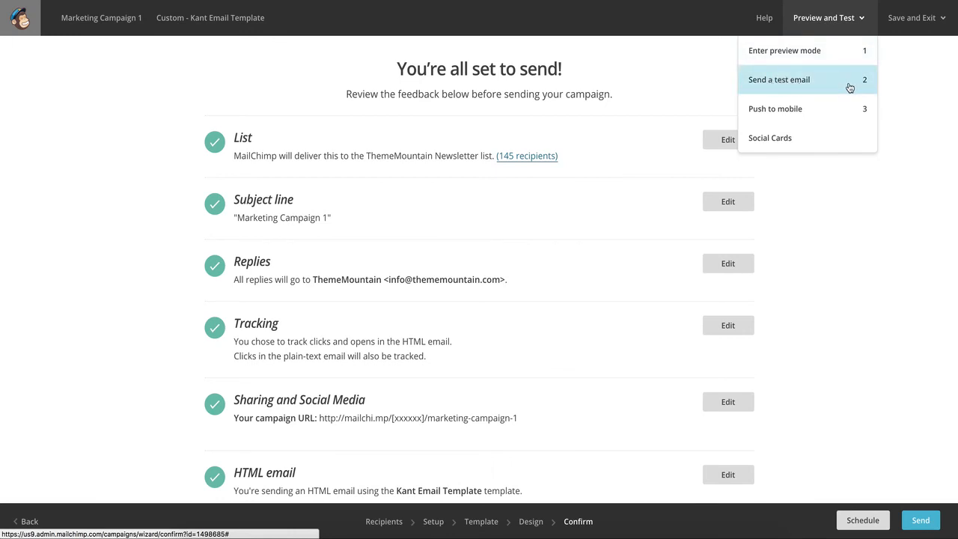